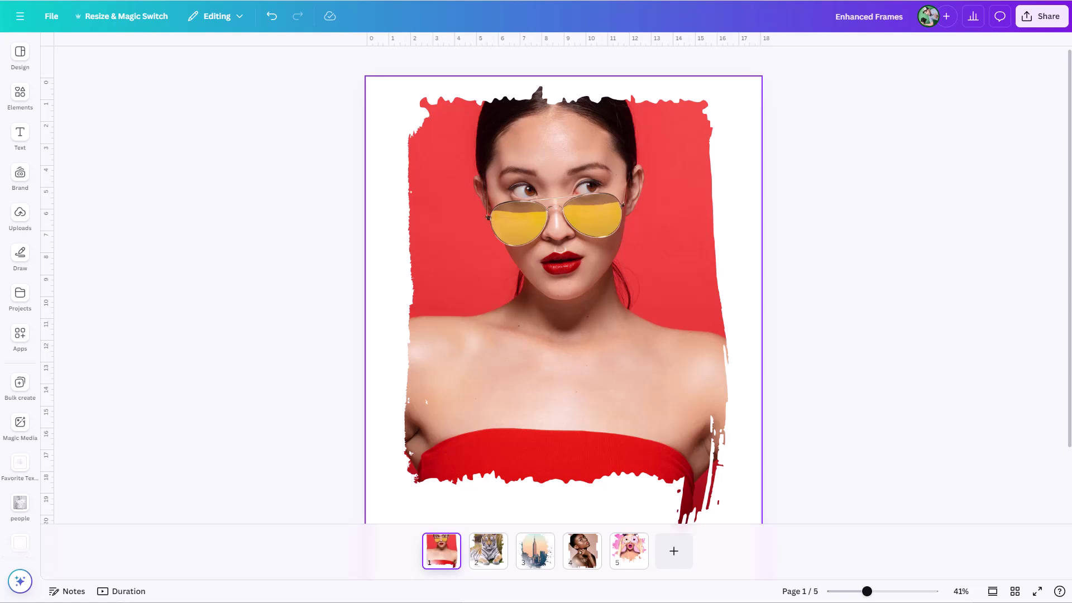
scroll(563, 301, "down", 1)
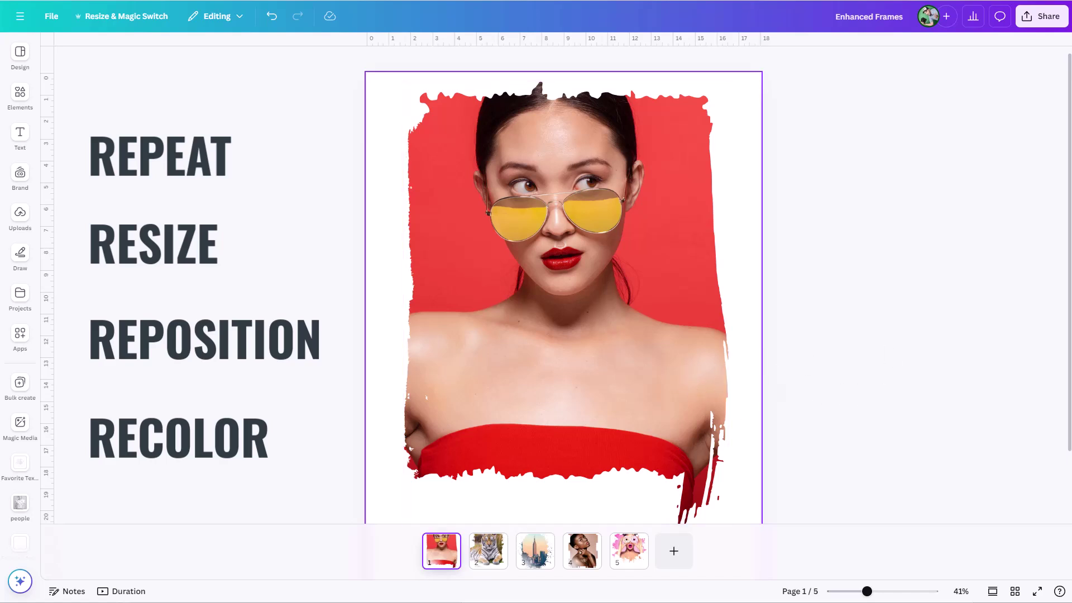
scroll(658, 383, "up", 1)
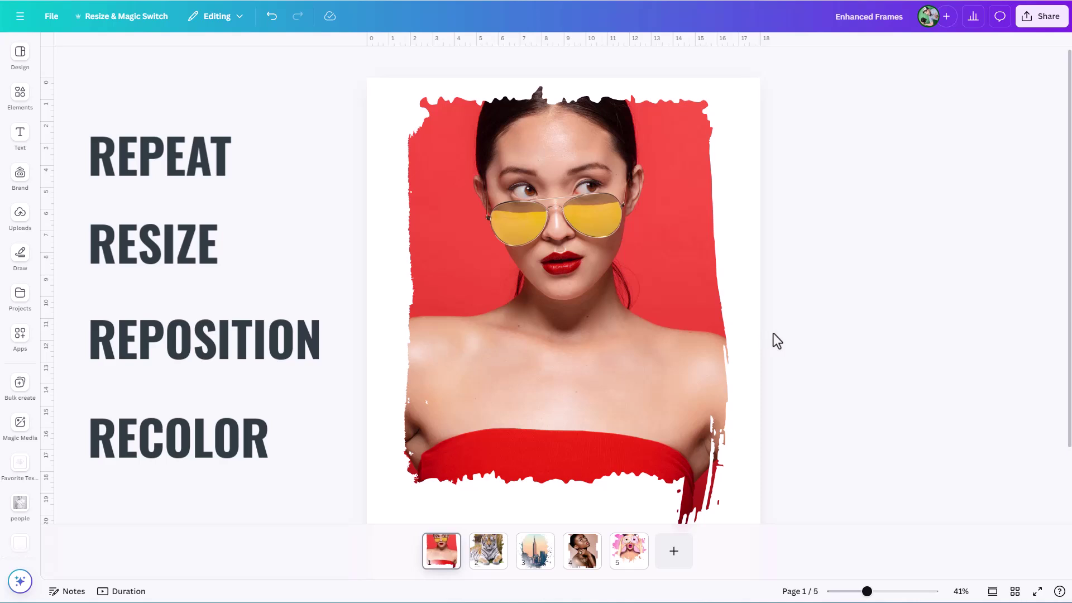
Duplicate the brush-stroke photo frame on page 1, leaving the copy offset to the lower right of the original.
left_click(638, 334)
right_click(636, 333)
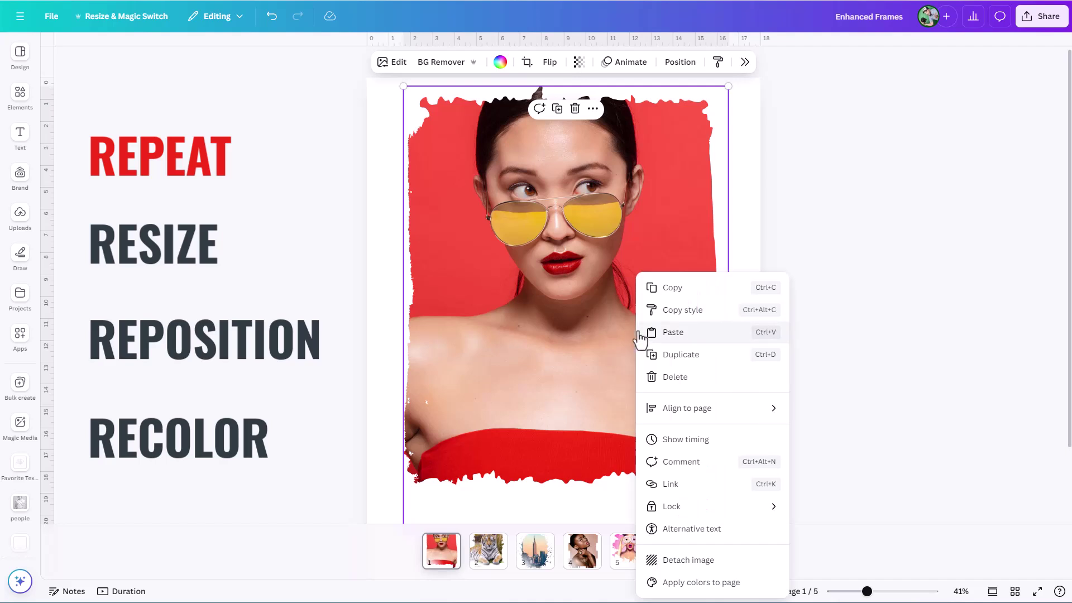
left_click(662, 356)
left_click_drag(641, 343, 683, 354)
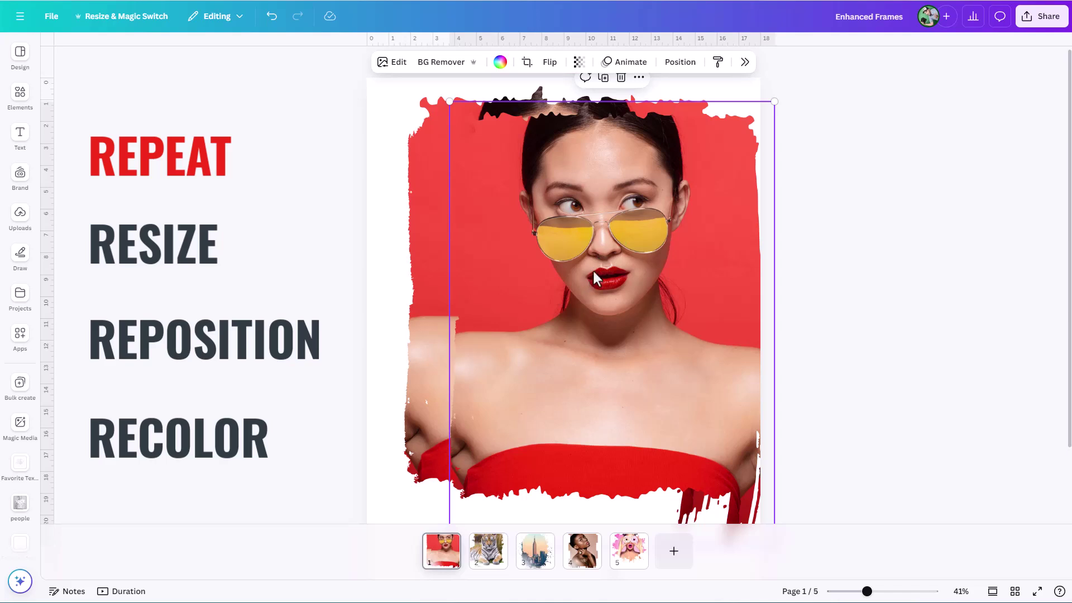
Recolor the duplicated brush frame to solid black.
left_click(501, 62)
left_click(456, 197)
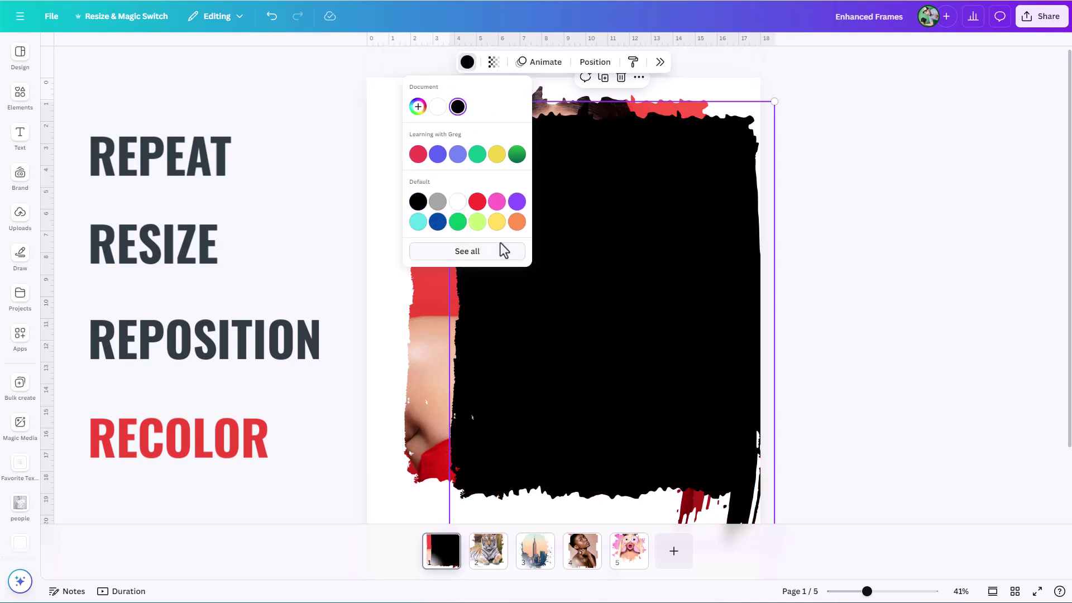
left_click(595, 230)
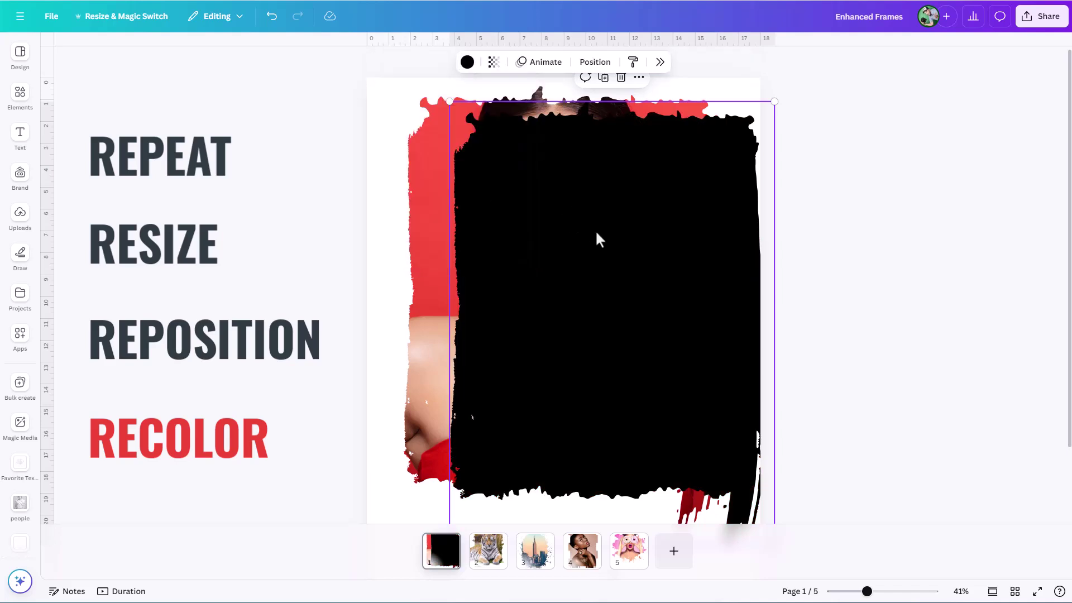
Send the black brush frame behind the photo frame and nudge it so its edge peeks out on the right and bottom.
left_click(595, 62)
left_click_drag(953, 153, 960, 201)
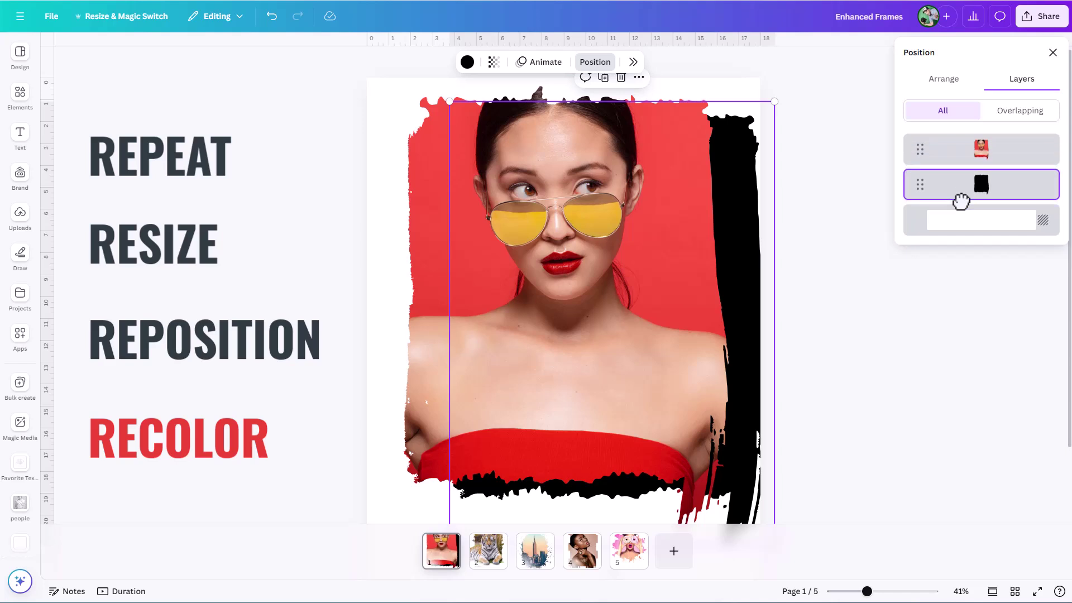
left_click_drag(744, 249, 720, 234)
left_click_drag(867, 592, 861, 592)
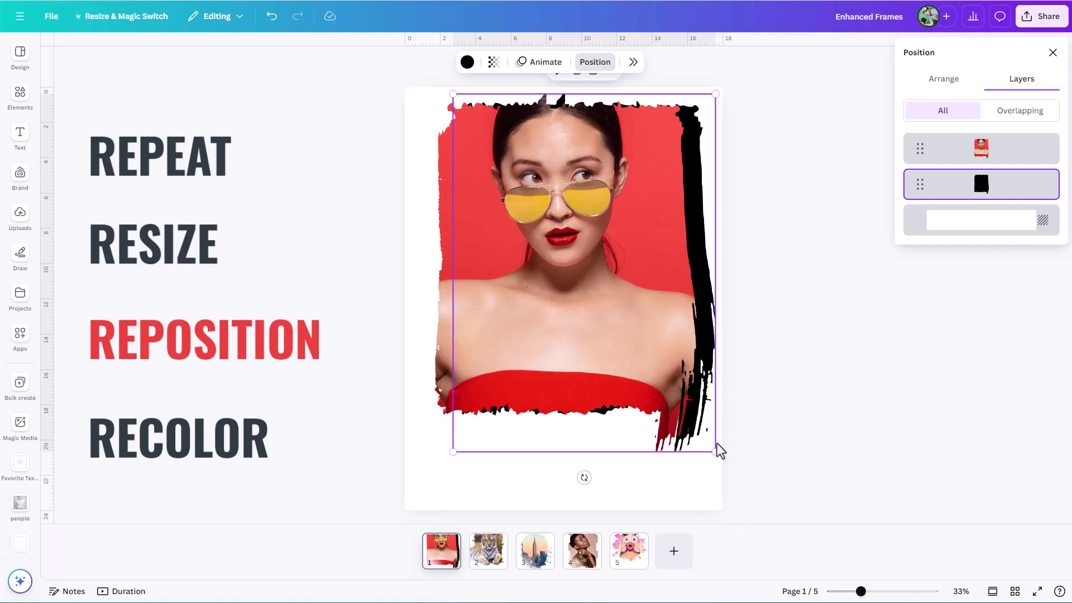
left_click_drag(712, 444, 700, 445)
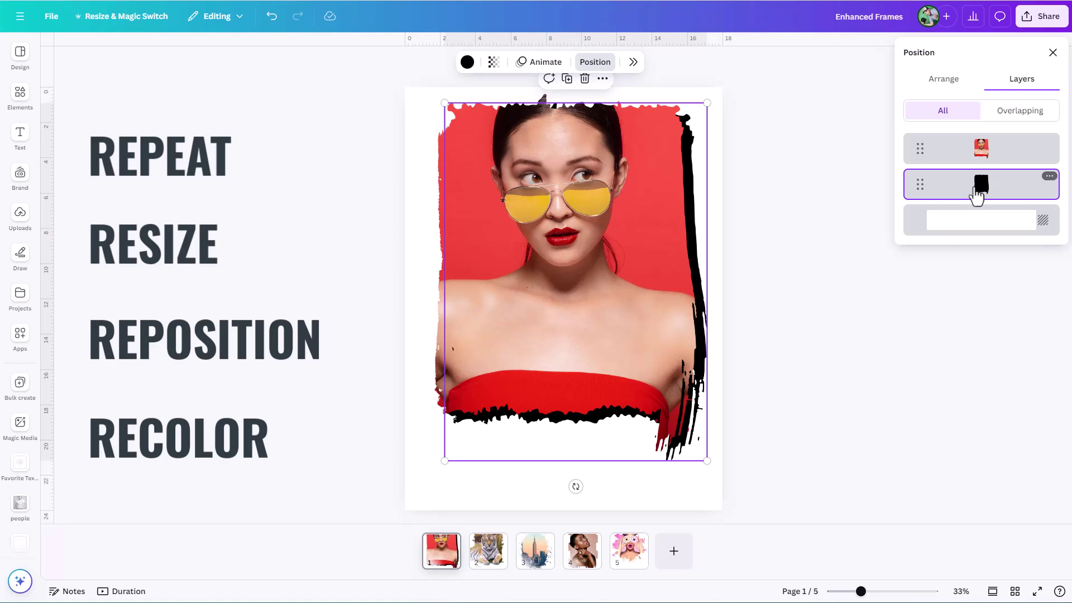
Duplicate the black brush frame toward the page's lower right and recolor the copy with the photo's bright red.
key("ctrl+d")
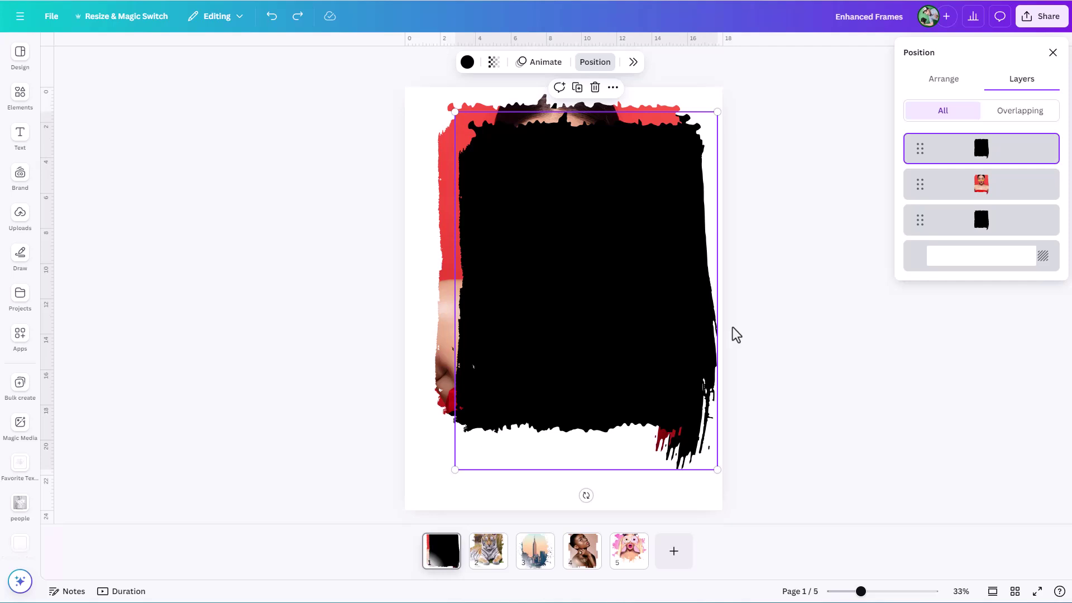
mouse_move(617, 290)
left_mouse_down()
mouse_move(639, 357)
mouse_move(696, 404)
left_mouse_up()
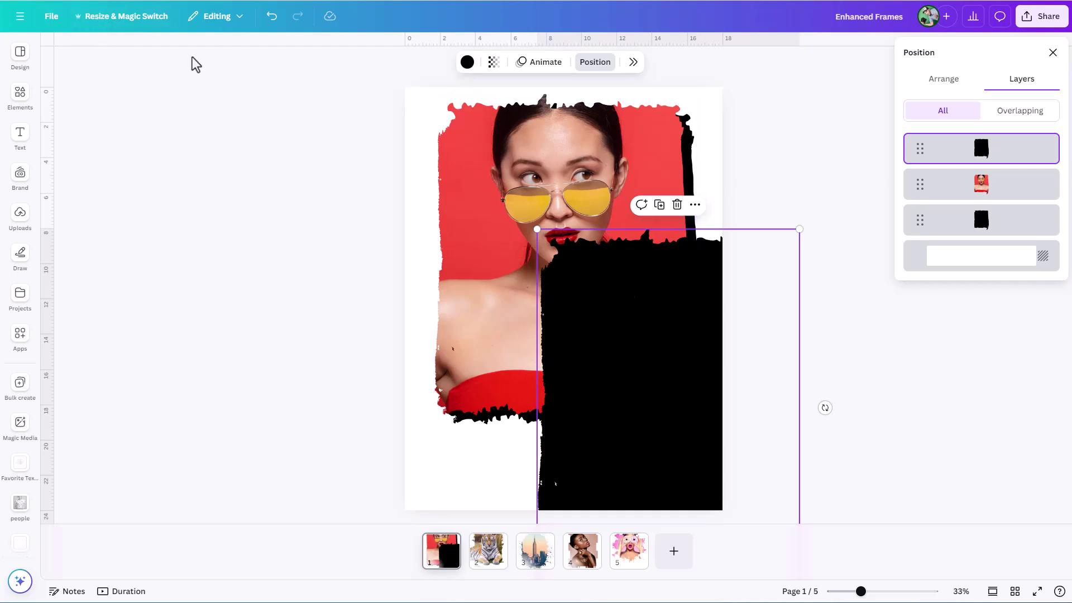
left_click(467, 62)
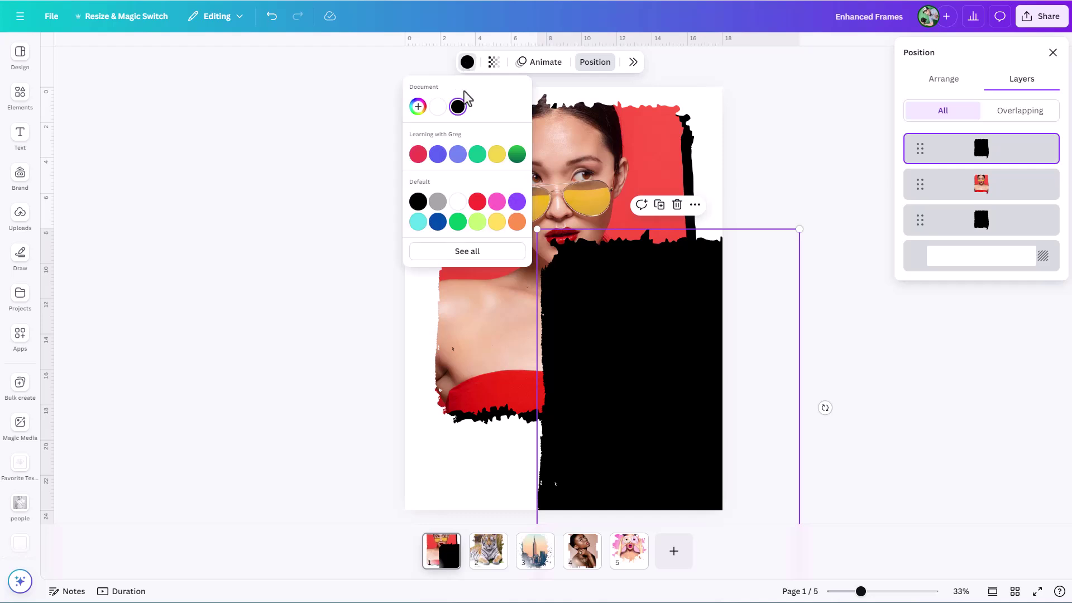
left_click(459, 250)
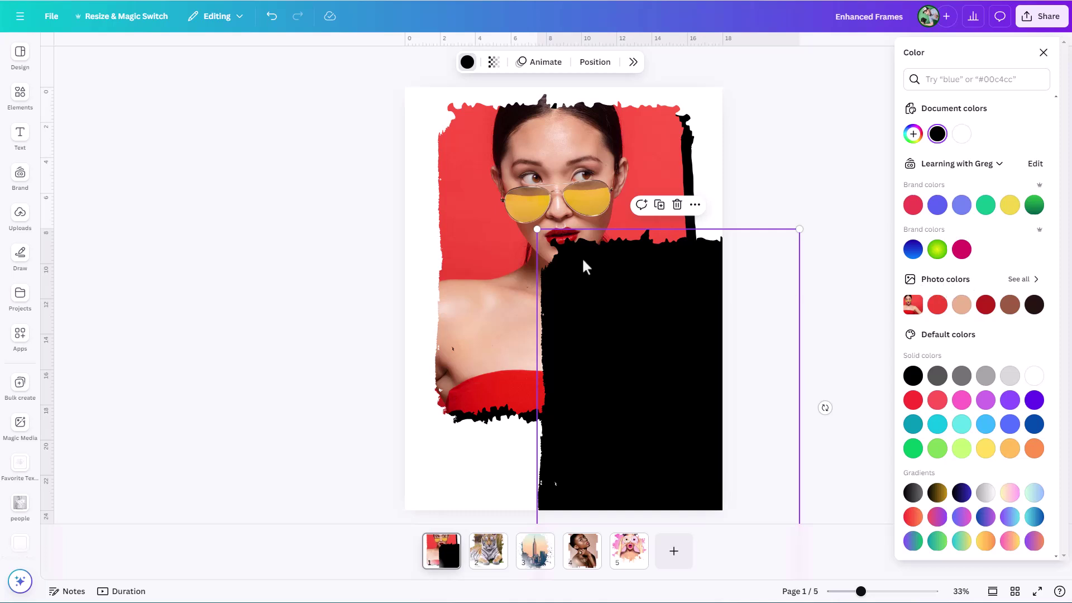
left_click(938, 305)
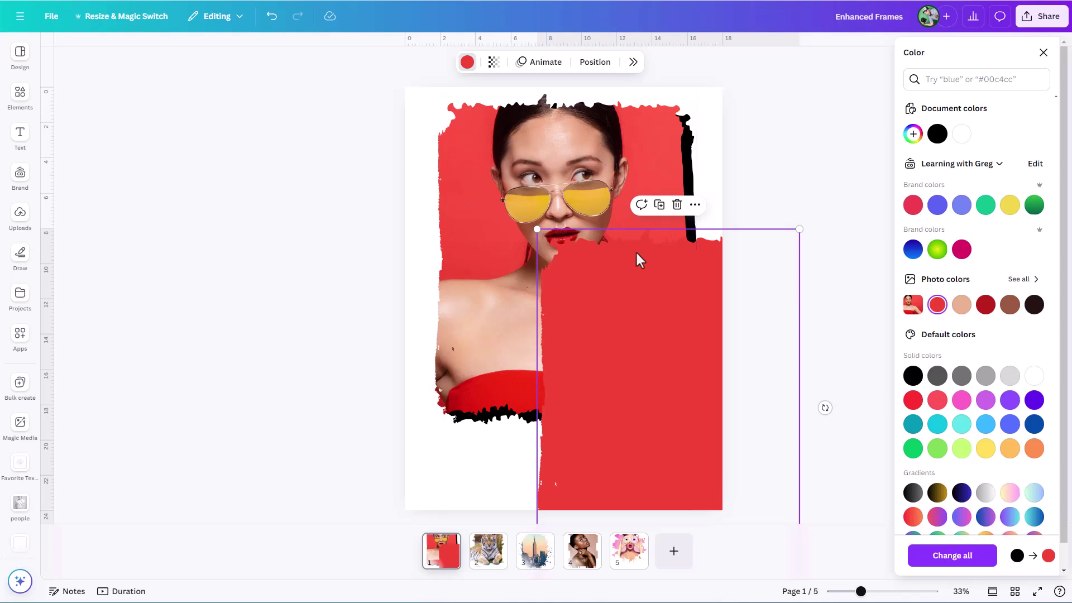
left_click(961, 304)
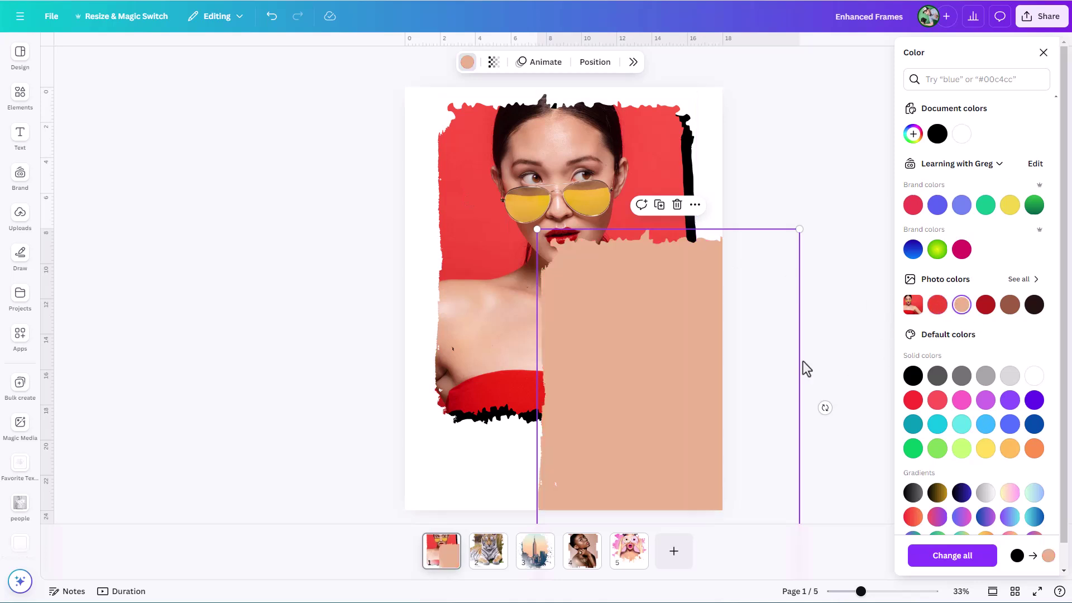
left_click(986, 304)
left_click(938, 306)
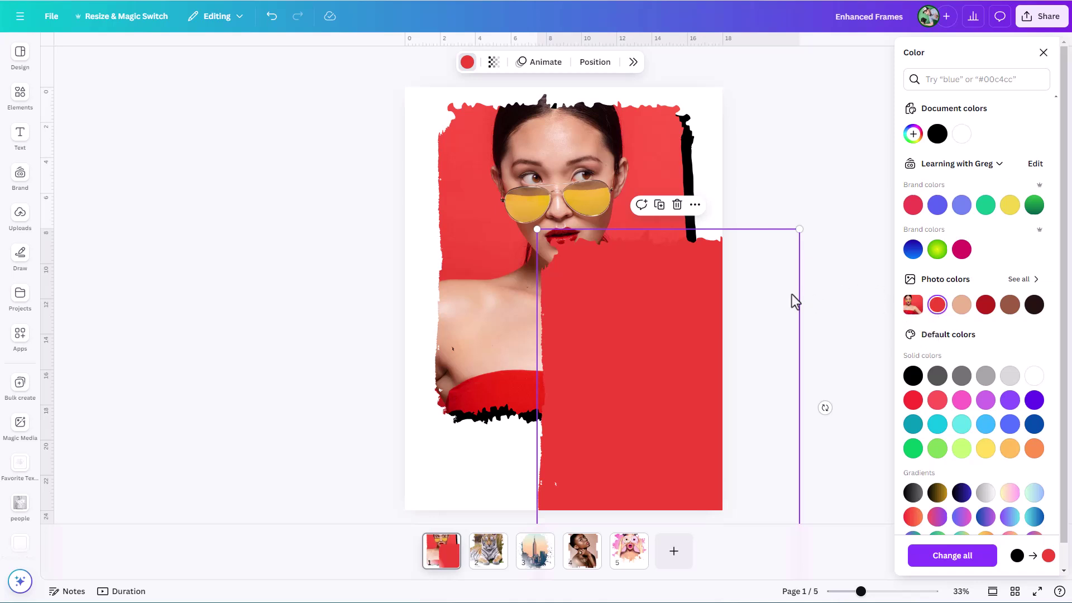
Move the red brush frame up and place it below the black frame in the layer order, just above the background.
left_click_drag(677, 330, 677, 239)
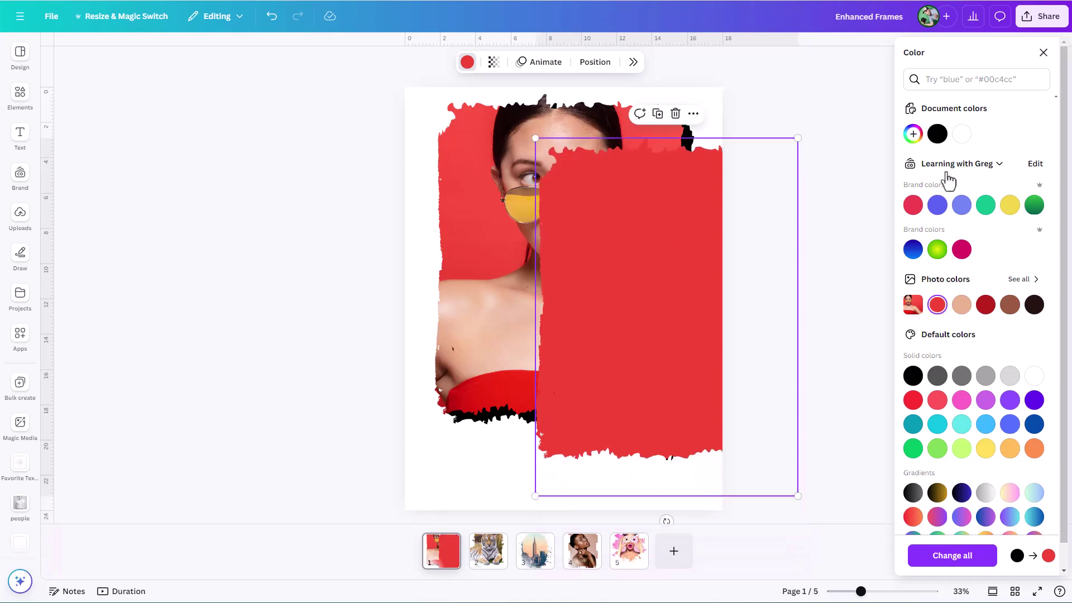
left_click(1042, 53)
left_click(595, 62)
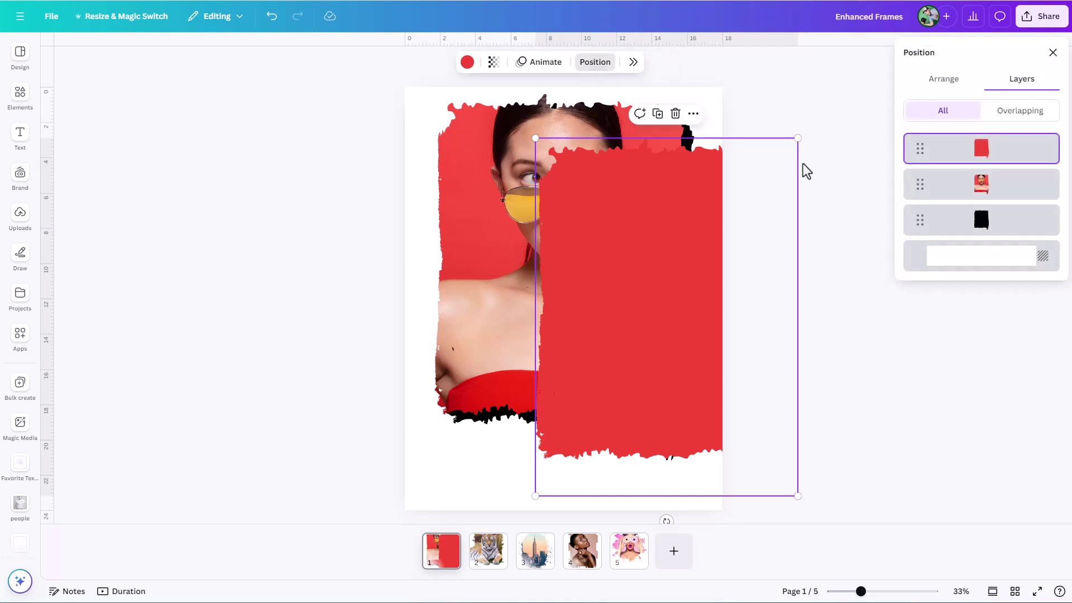
left_click_drag(983, 161, 983, 221)
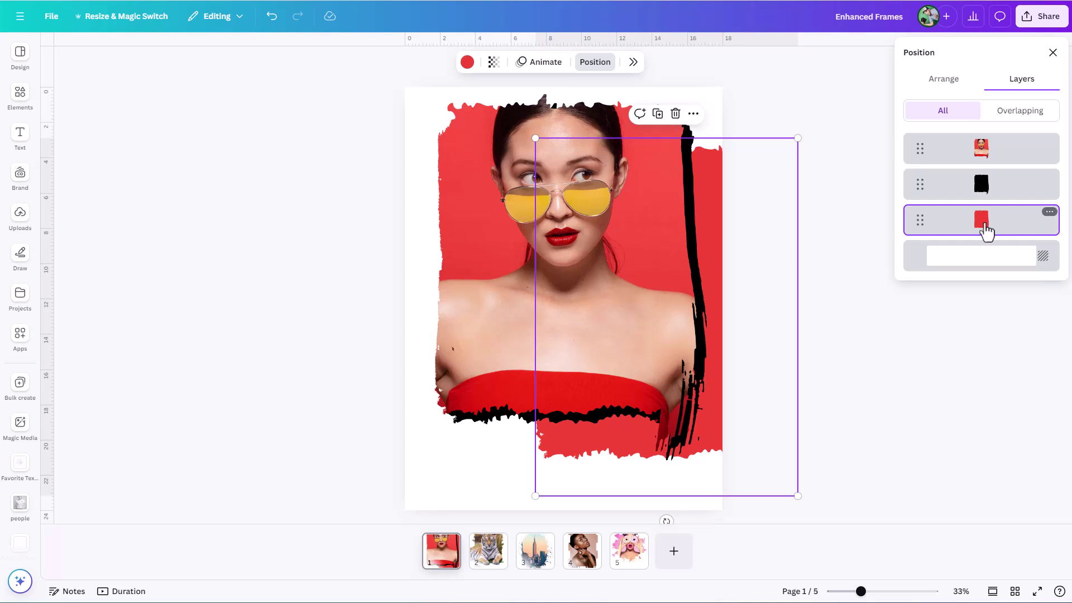
Enlarge the red brush frame and move it left so it bleeds off the page's top and left edges.
left_click_drag(536, 143, 461, 106)
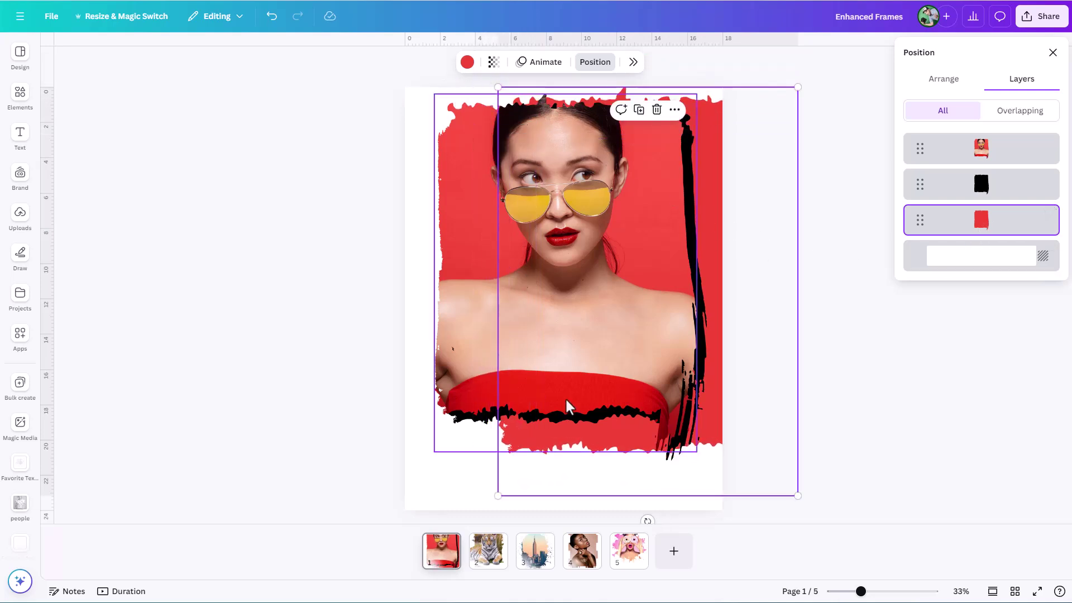
left_click_drag(569, 493, 556, 464)
left_click_drag(487, 476, 464, 522)
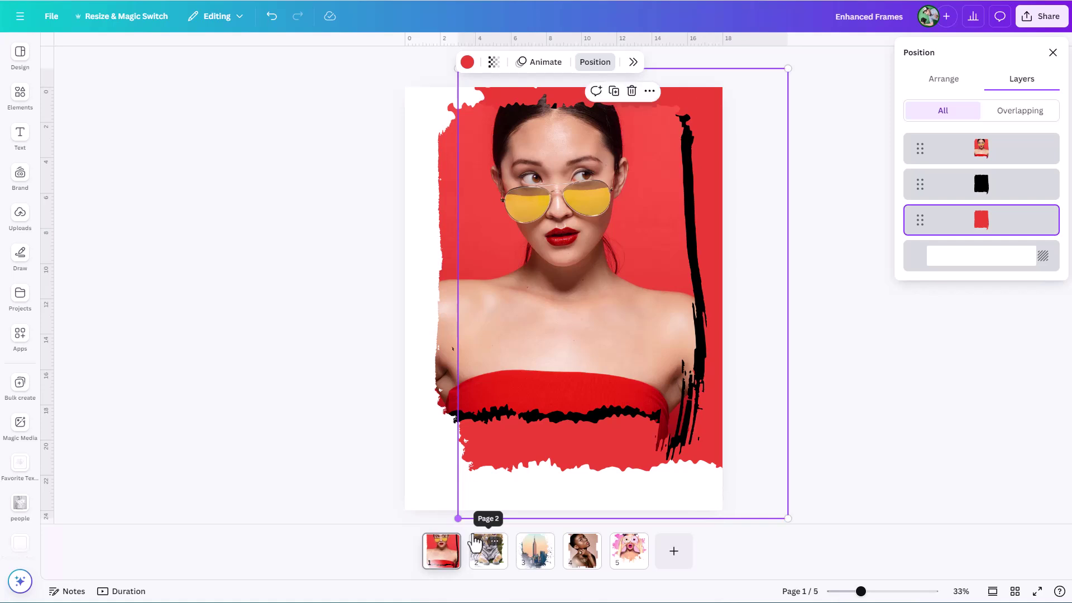
left_click_drag(531, 496, 581, 460)
left_click_drag(498, 497, 493, 510)
left_click_drag(861, 591, 852, 591)
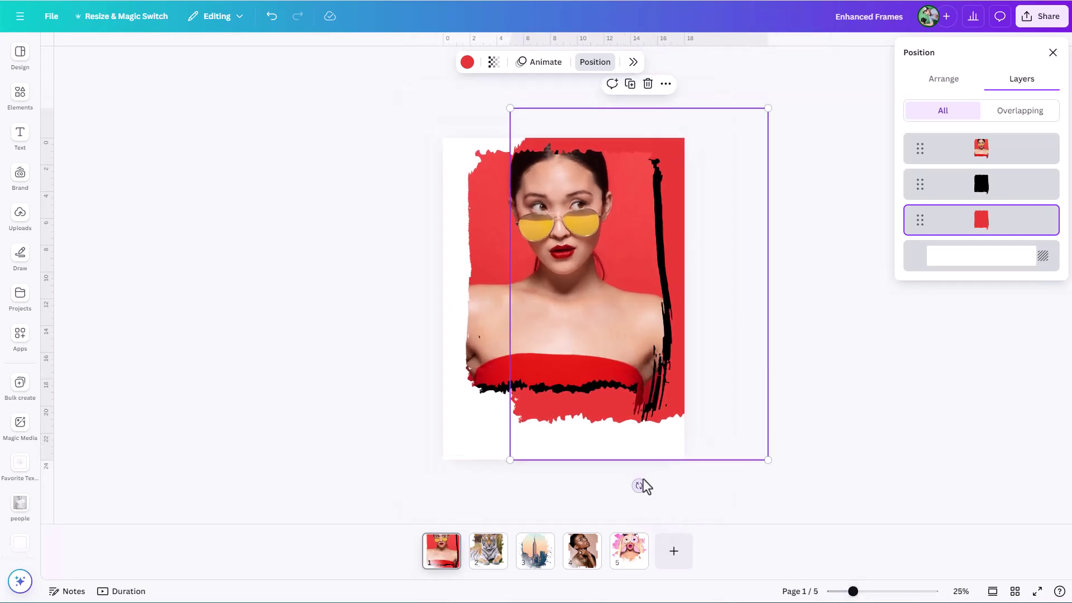
mouse_move(617, 438)
left_mouse_down()
mouse_move(478, 450)
mouse_move(471, 428)
left_mouse_up()
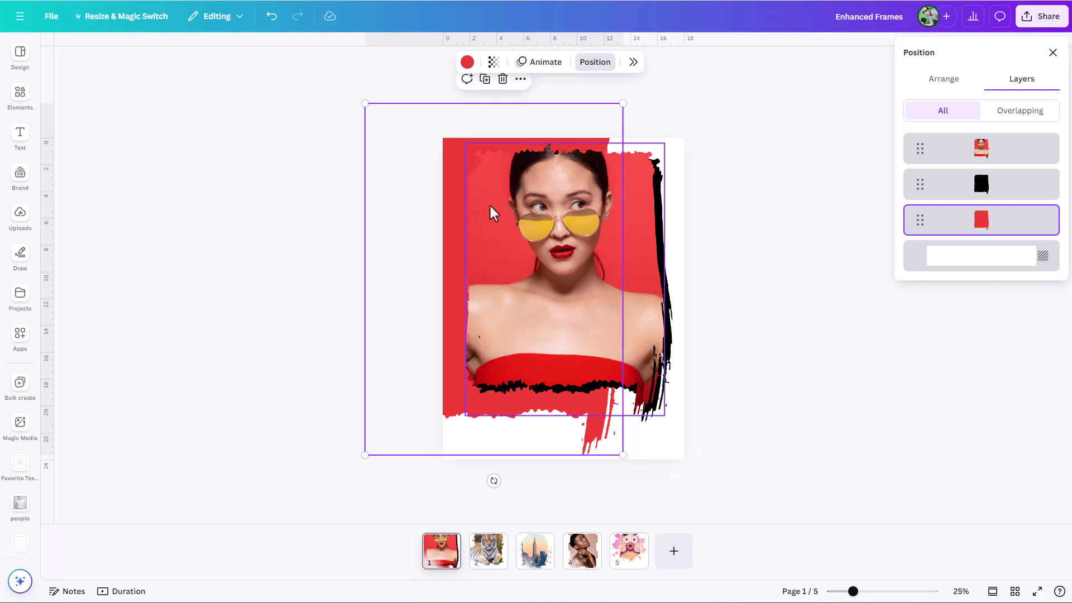
Set the transparency of the large red brush frame to 61.
left_click(874, 591)
left_click_drag(875, 591, 862, 592)
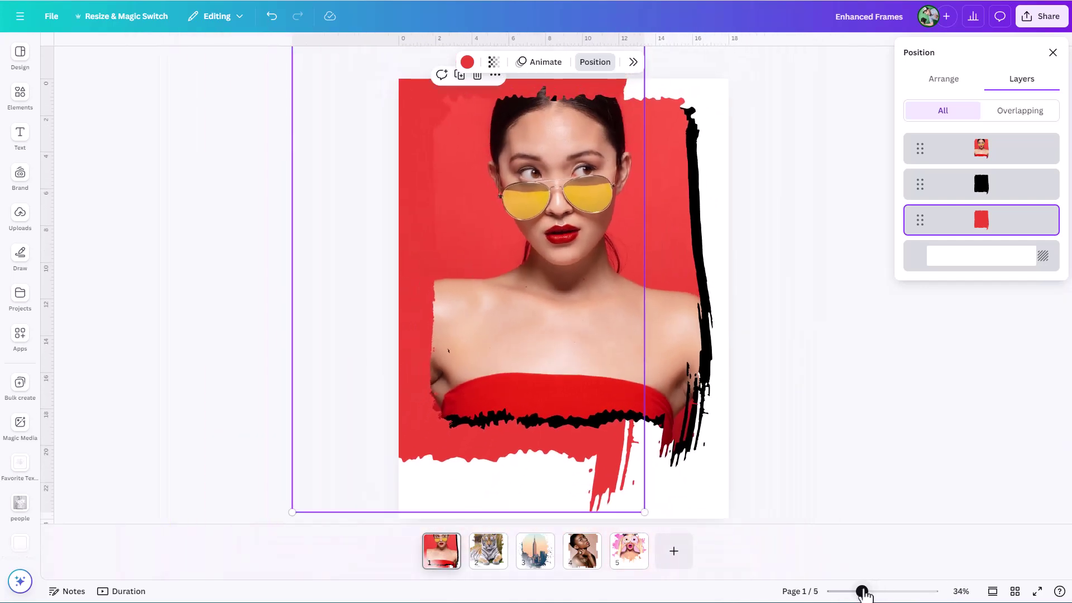
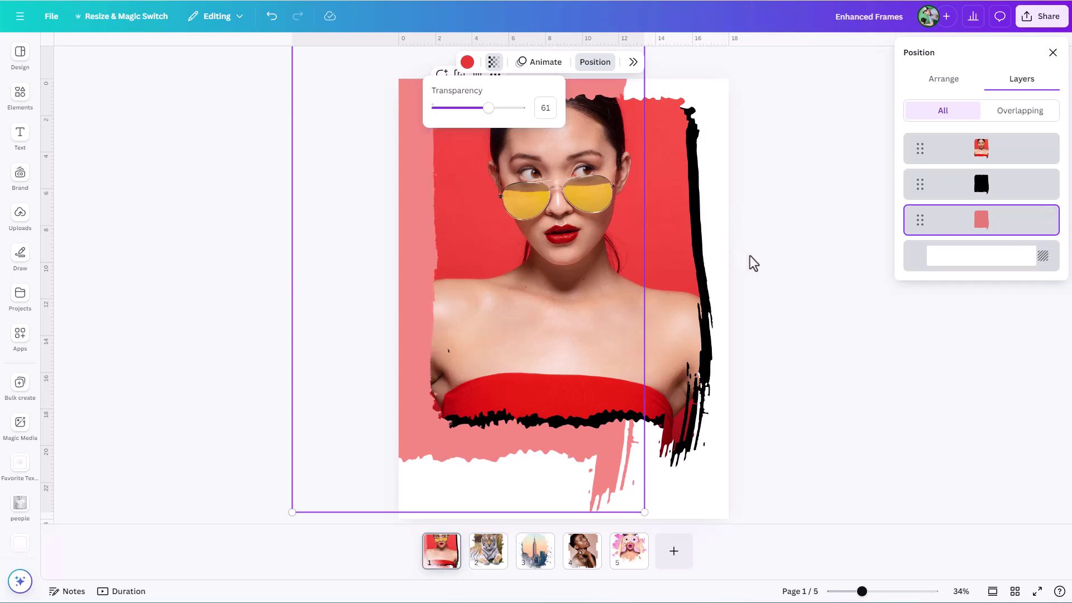
left_click(963, 226)
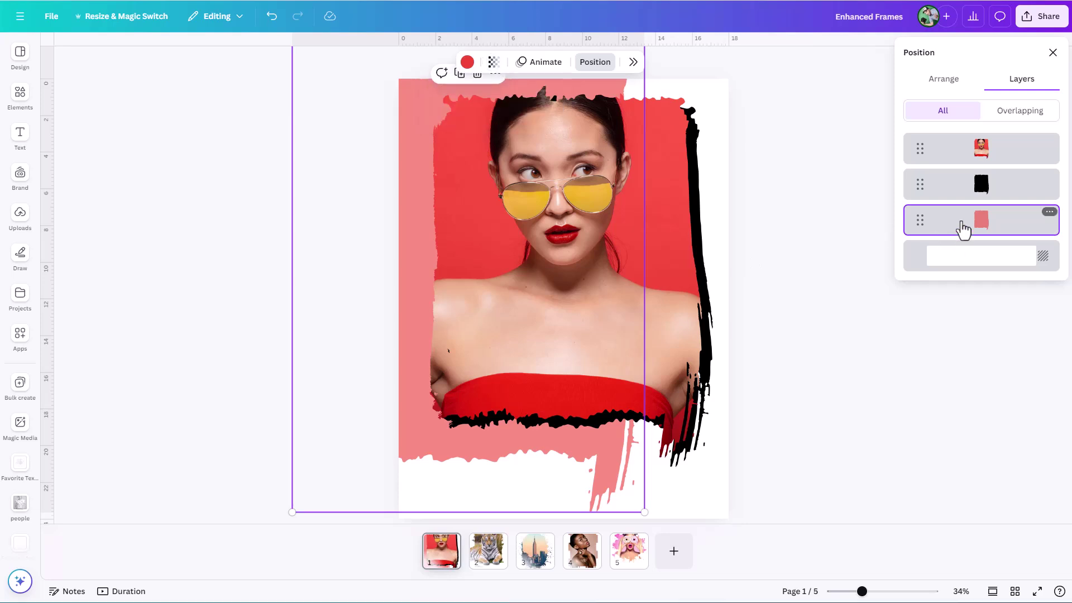
Duplicate the translucent red frame and shrink the copy at the page's upper-left side.
key("ctrl+d")
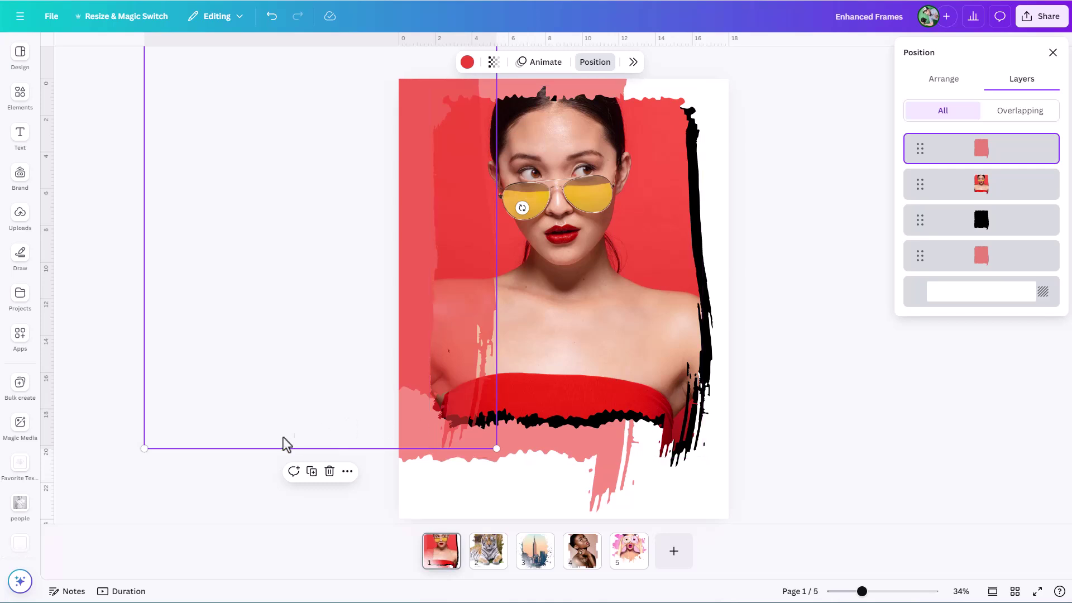
left_click_drag(144, 448, 264, 321)
left_click_drag(316, 203, 307, 241)
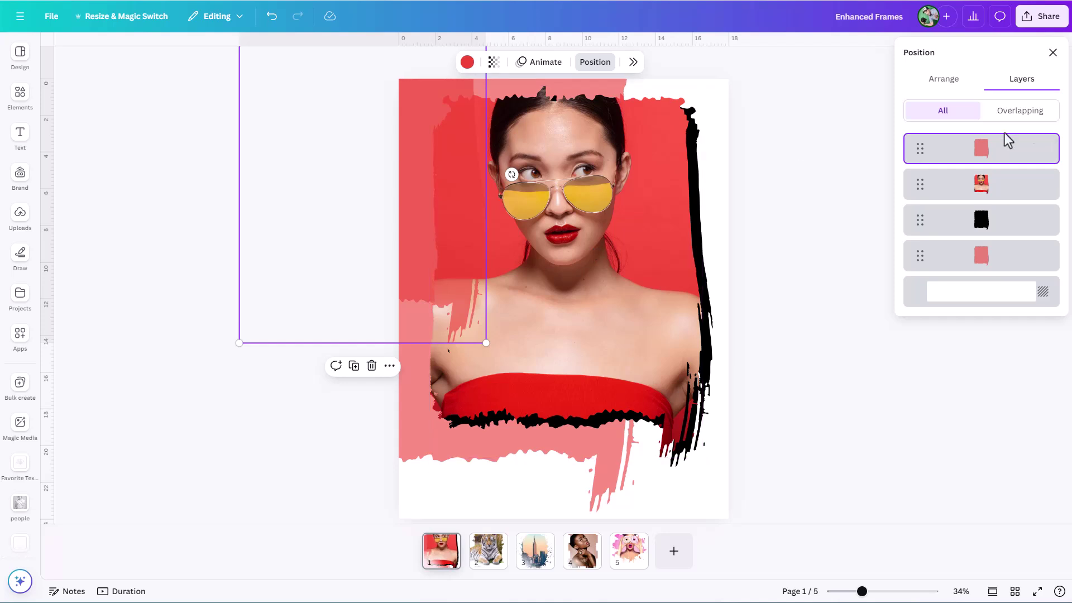
Place the smaller red frame directly behind the photo frame in the layer order and shift it down along the page's left side.
left_click_drag(984, 156, 981, 187)
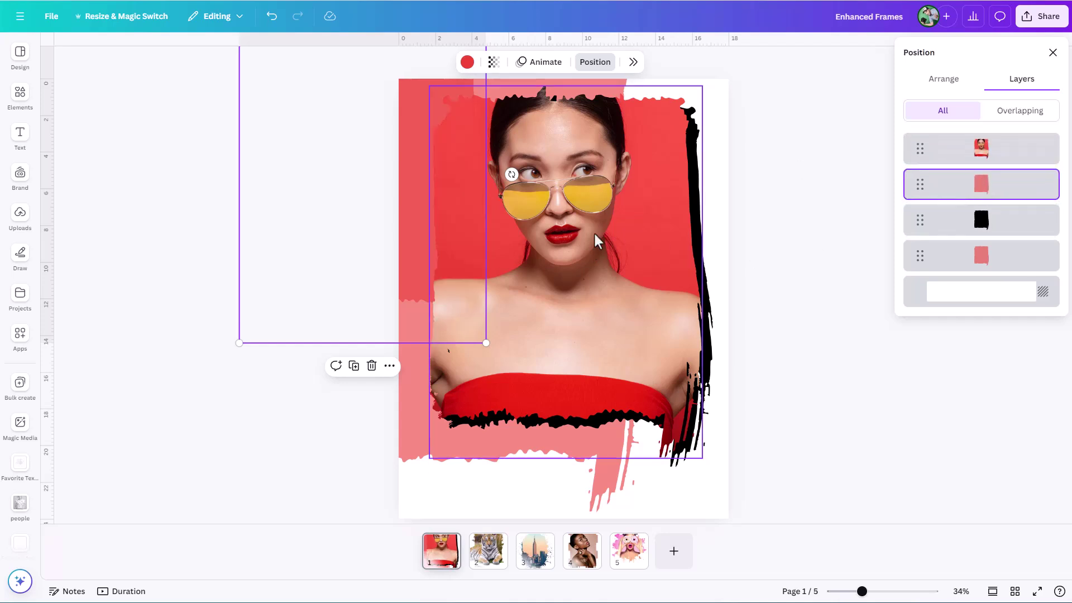
left_click_drag(374, 246, 398, 278)
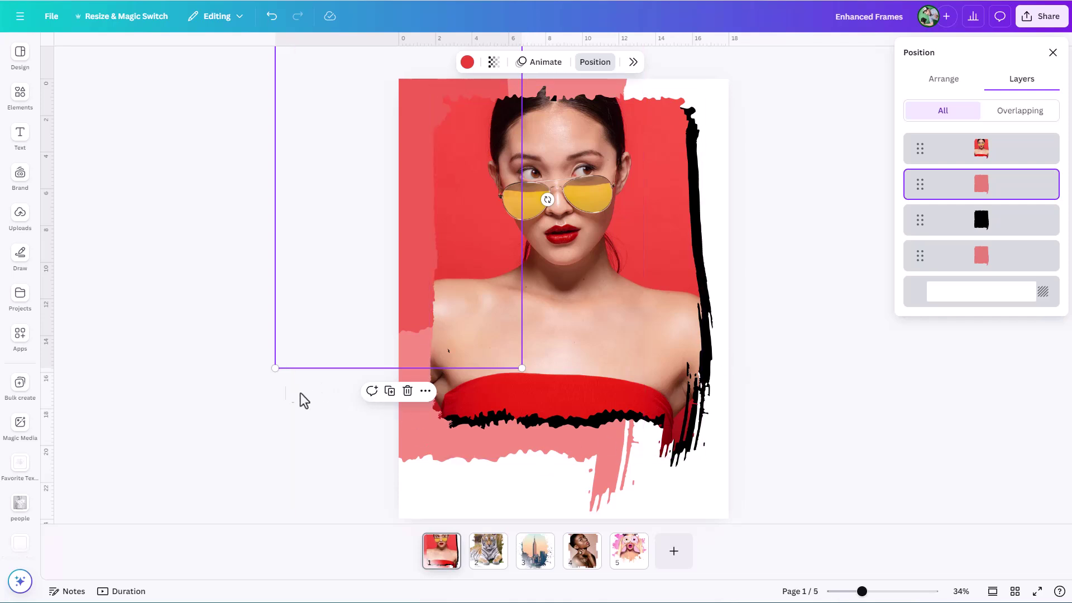
left_click_drag(296, 340, 296, 394)
left_click(300, 182)
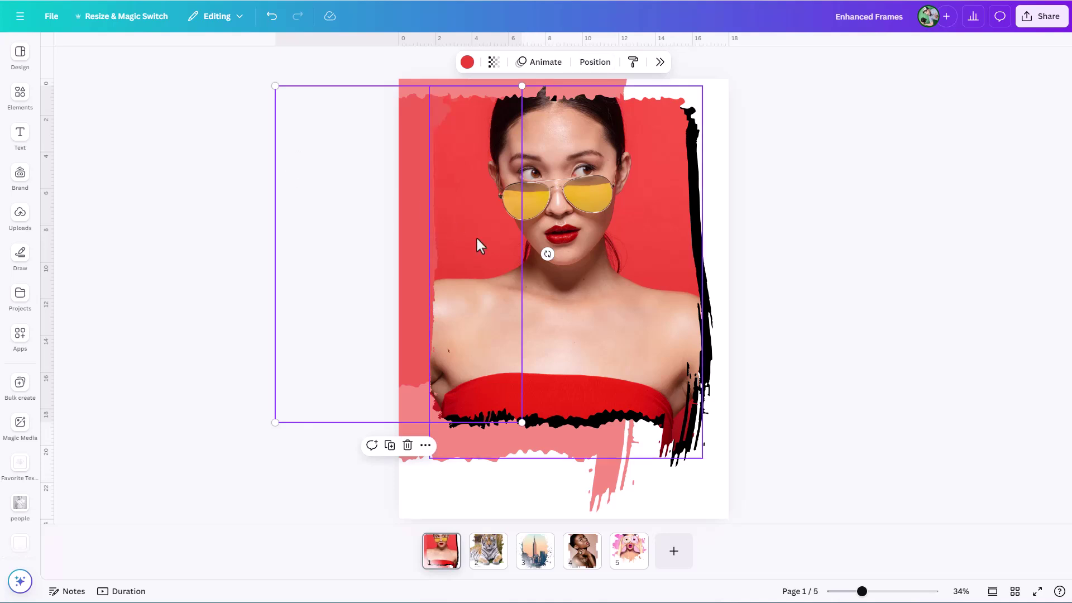
Rotate the smaller red frame diagonally clockwise and move it so its drips extend below the photo's lower-left corner.
left_click_drag(550, 257, 509, 377)
left_click_drag(369, 323, 460, 399)
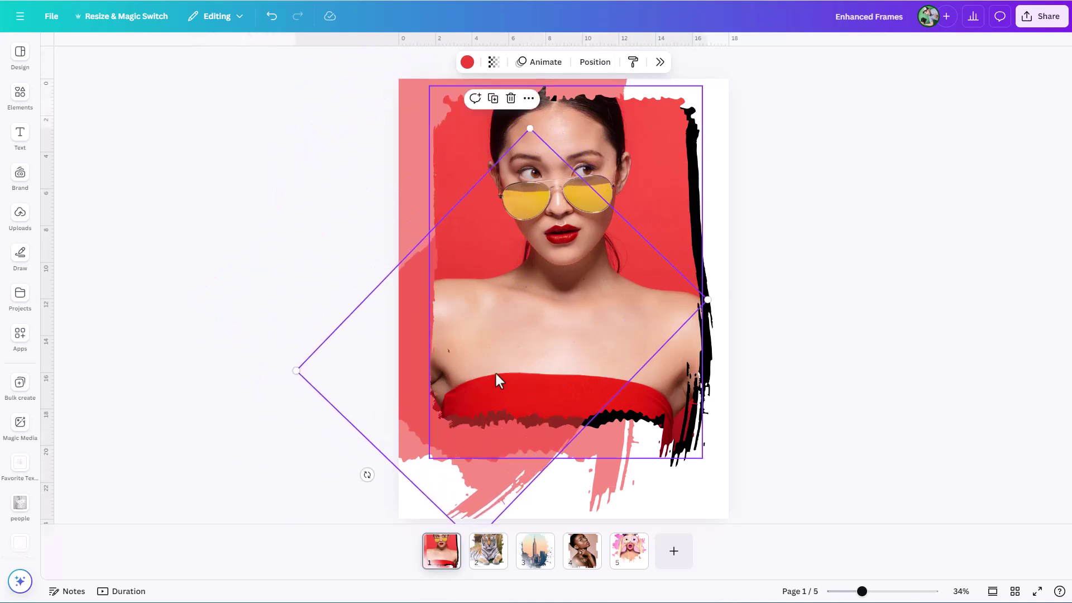
left_click(841, 330)
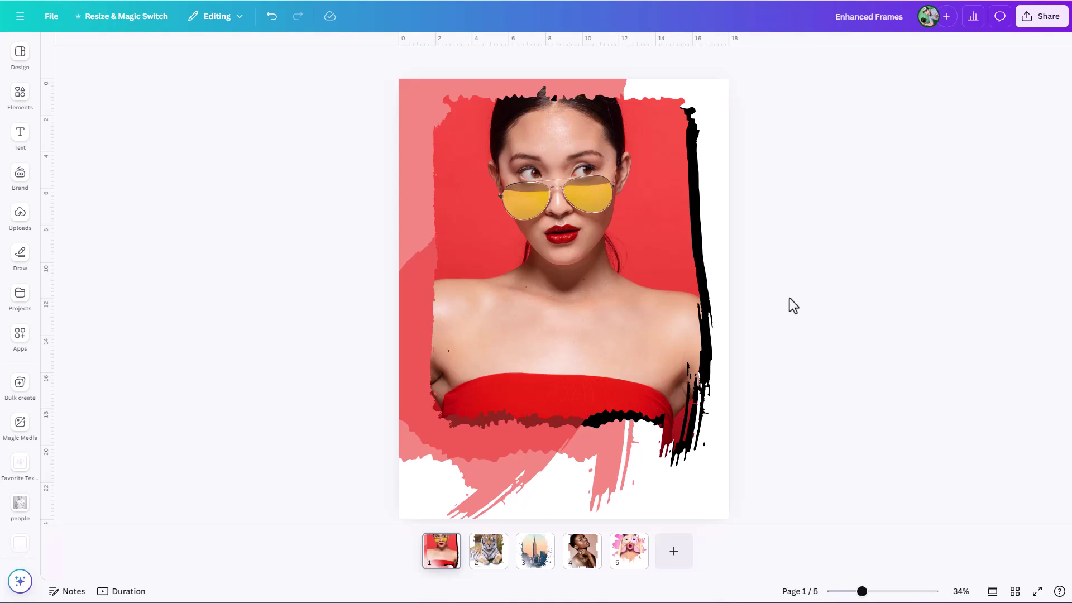
Add a red square shape and stretch it to cover the whole page.
key("r")
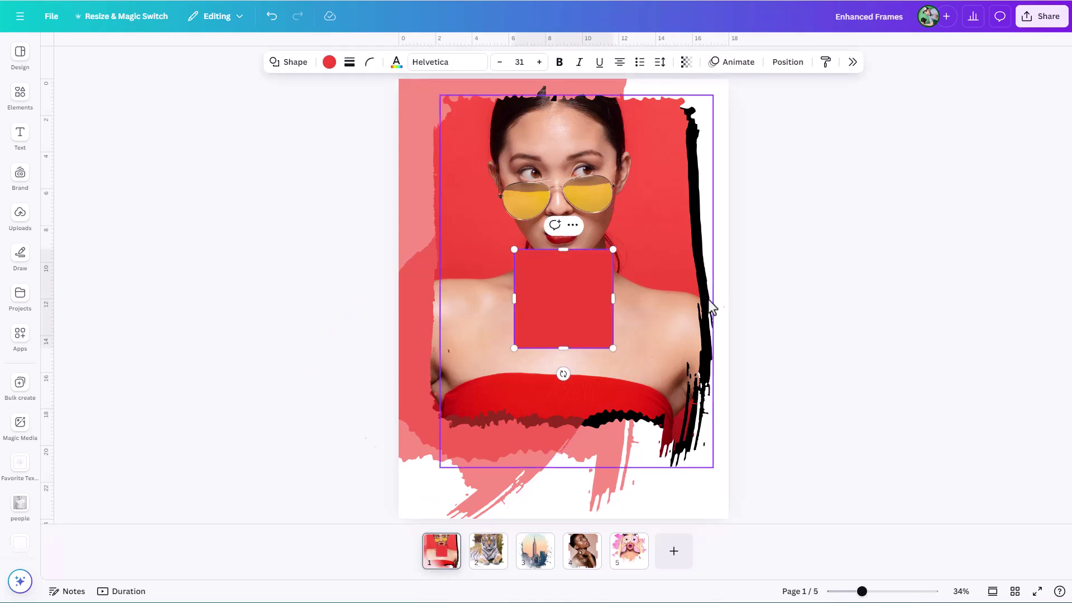
left_click_drag(566, 312, 728, 165)
left_click_drag(567, 176, 569, 519)
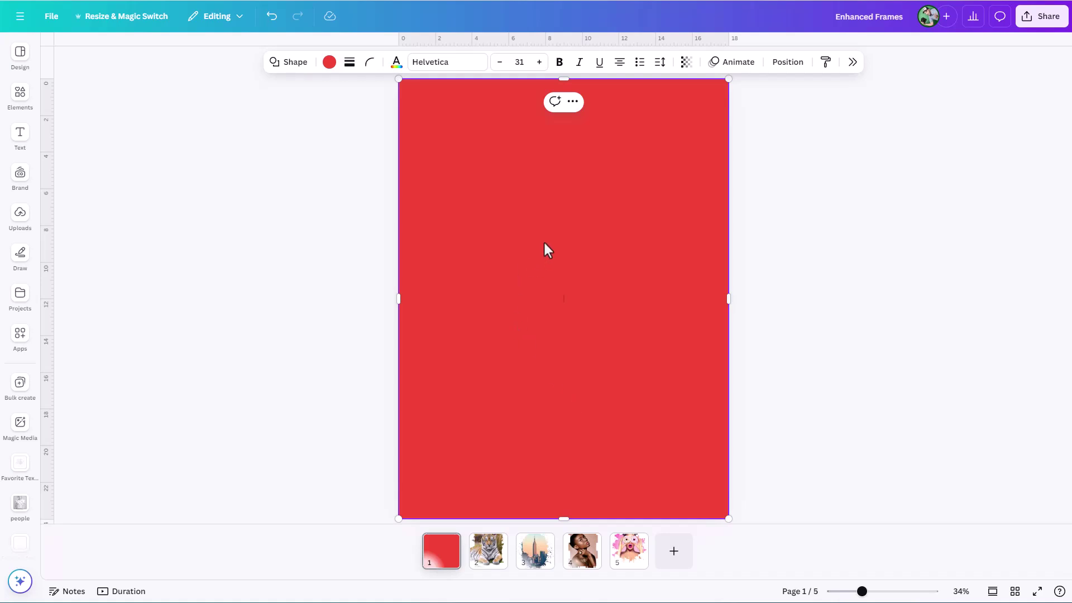
Fill the full-page square with the photo's red color and place it at the bottom of the layer order, just above the page background.
left_click(329, 63)
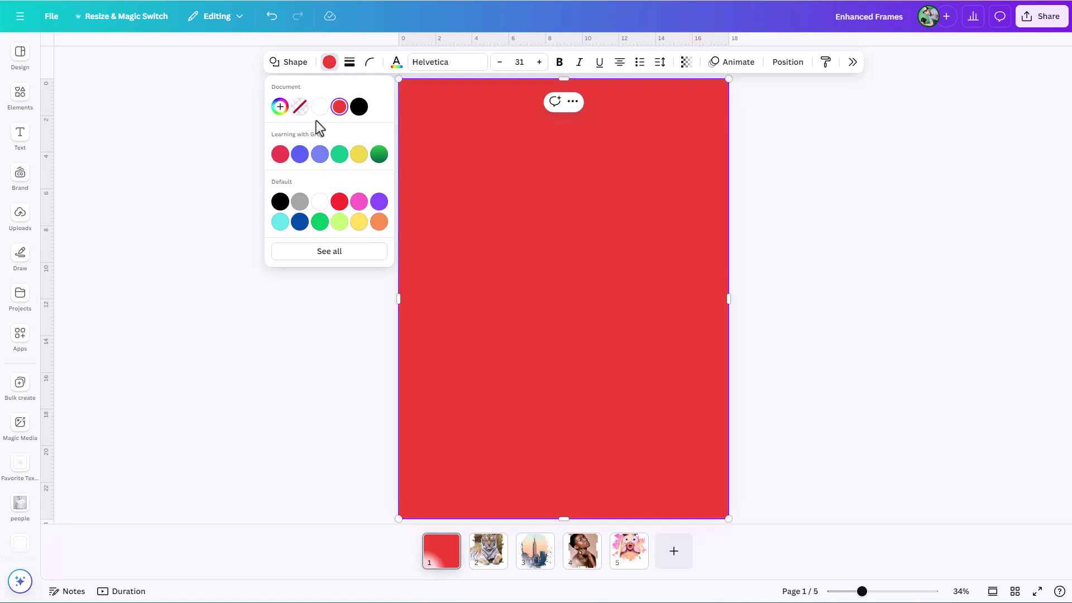
left_click(338, 253)
left_click(939, 311)
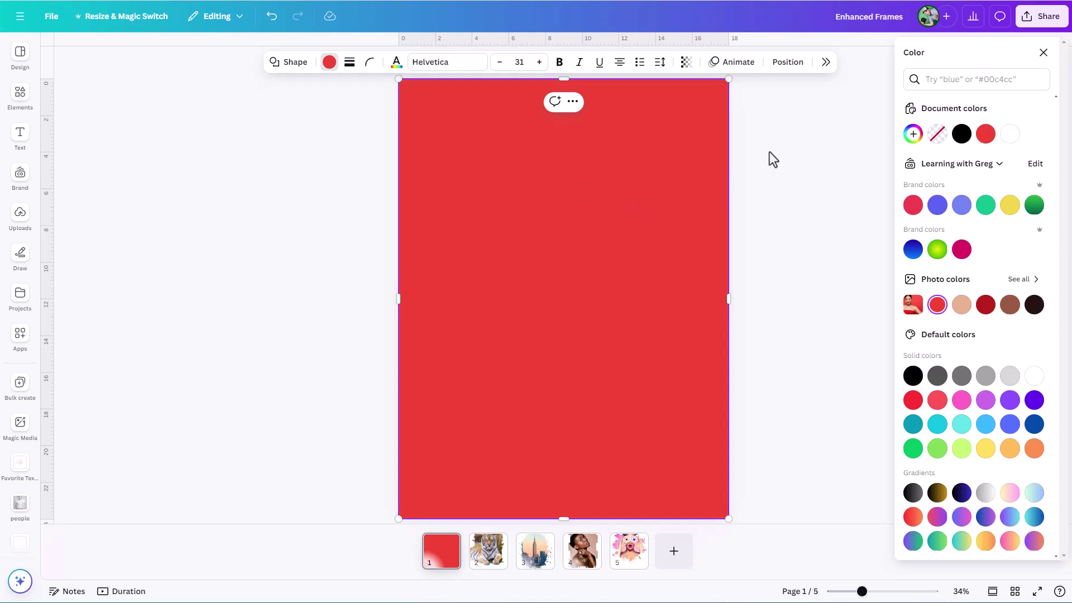
left_click(788, 62)
left_click_drag(971, 151, 980, 304)
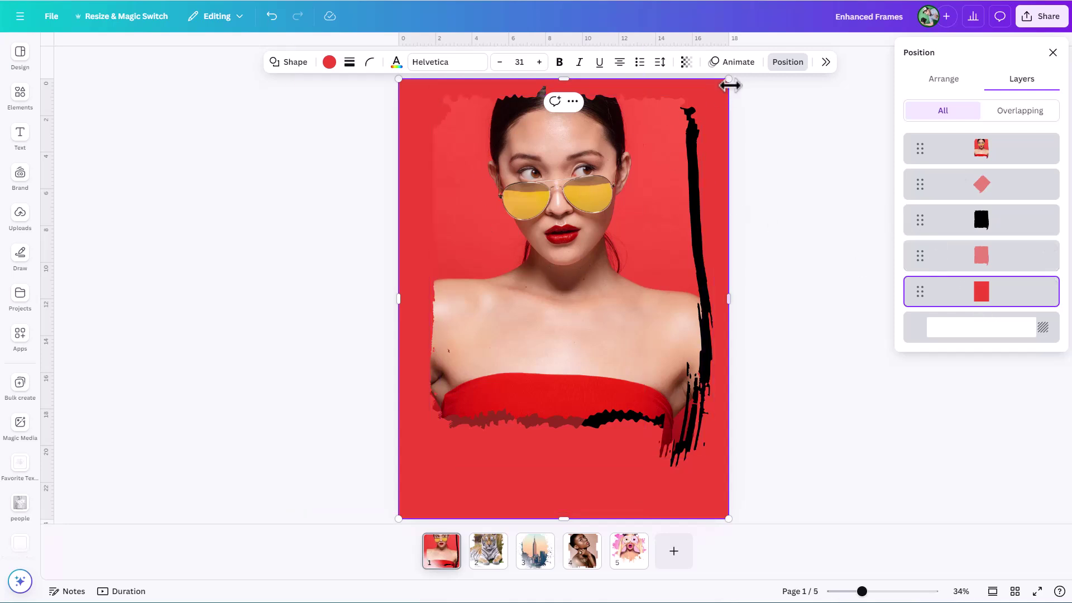
Set the full-page red background shape's transparency to 38.
left_click(686, 62)
left_click(699, 107)
left_click_drag(699, 108, 661, 120)
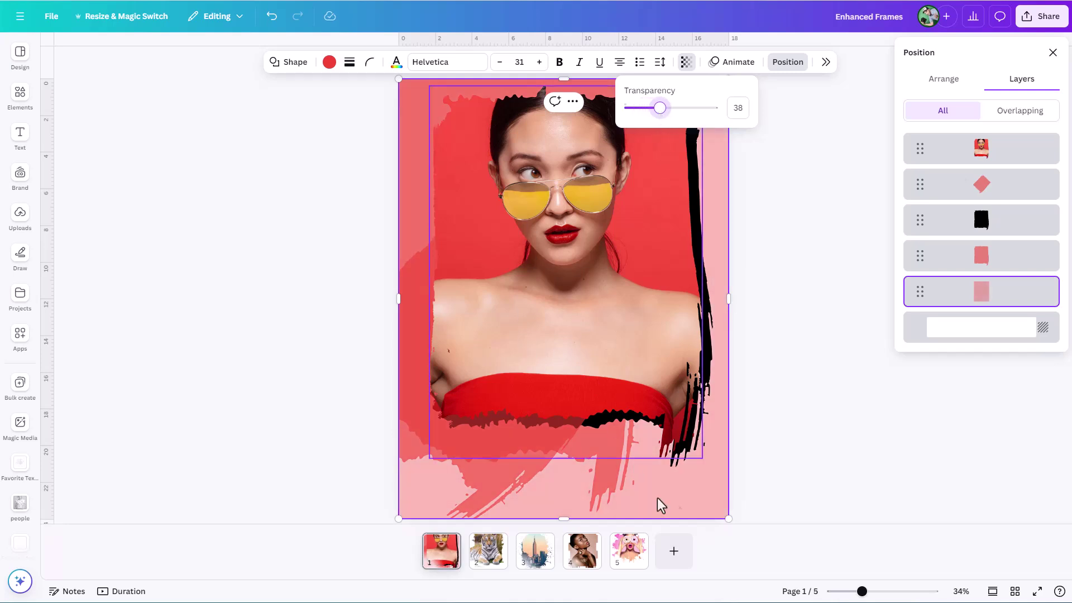
left_click(701, 510)
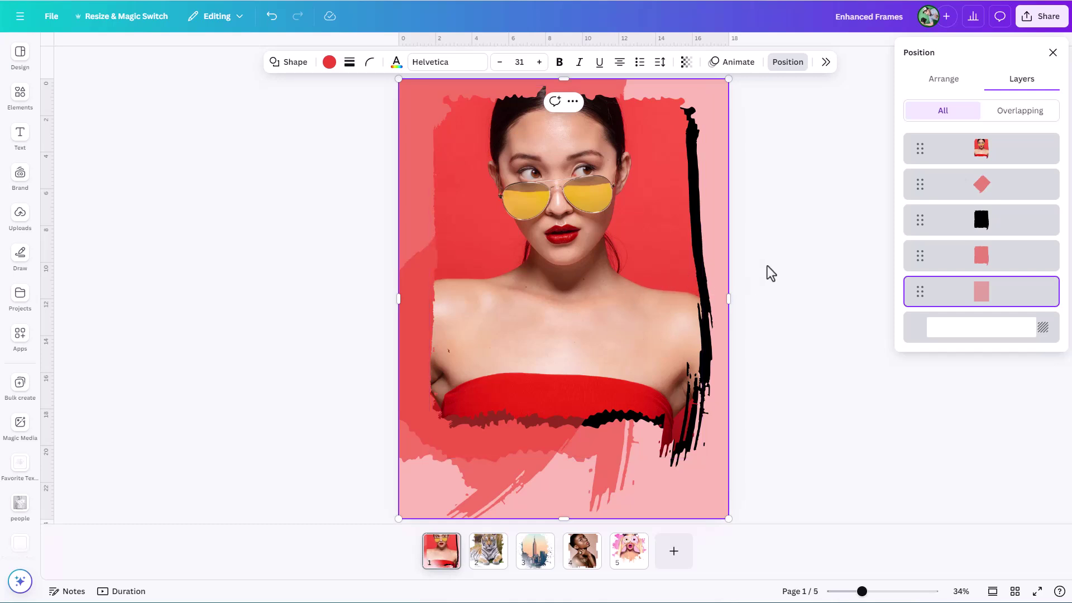
Try white on the black brush-stroke frame behind the portrait and return it to black.
left_click(963, 234)
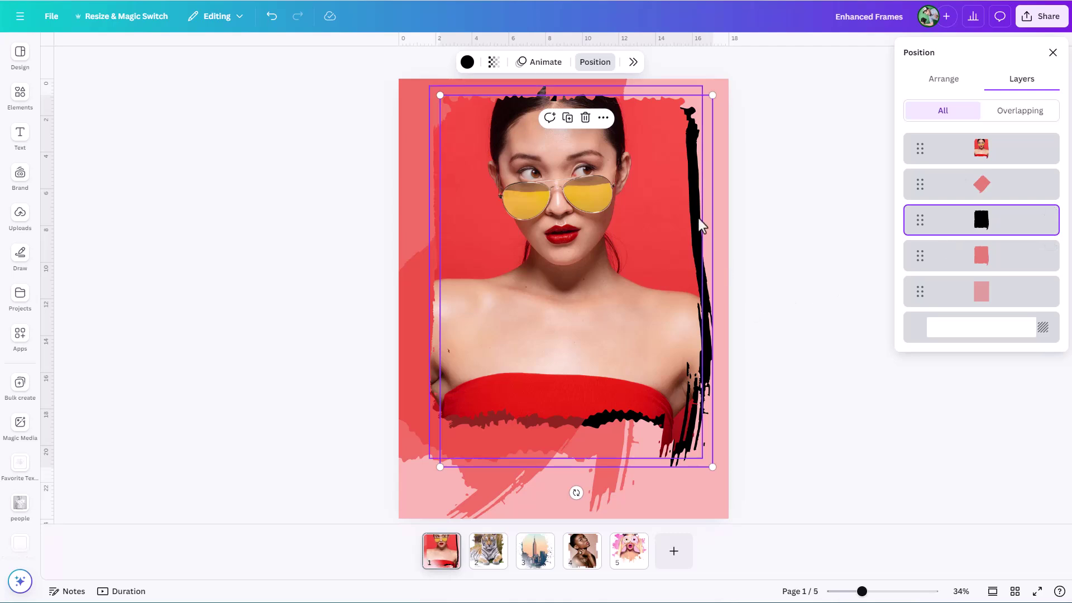
left_click(467, 62)
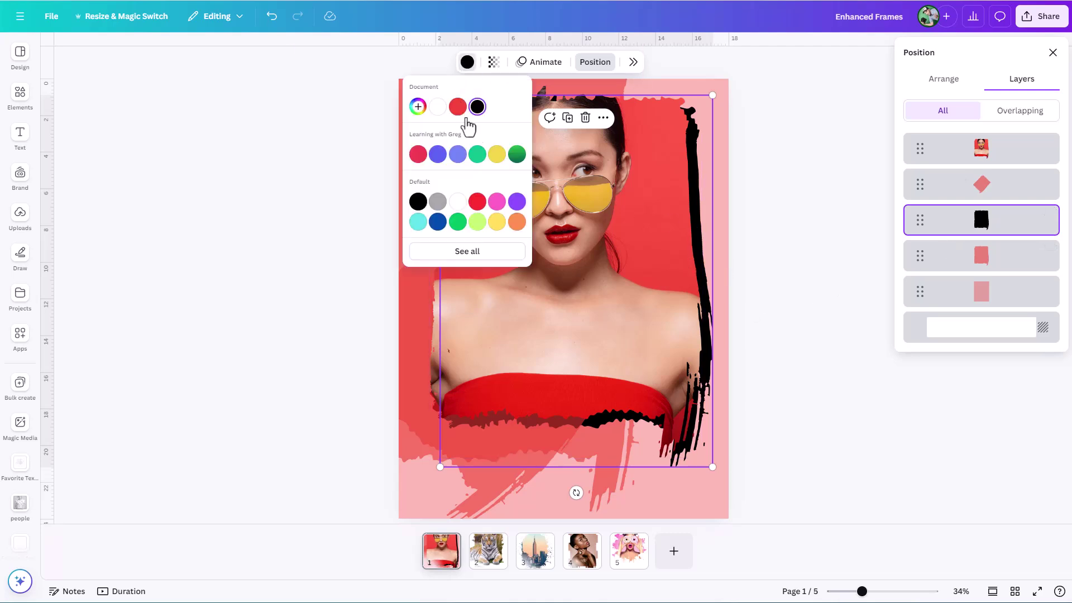
left_click(457, 202)
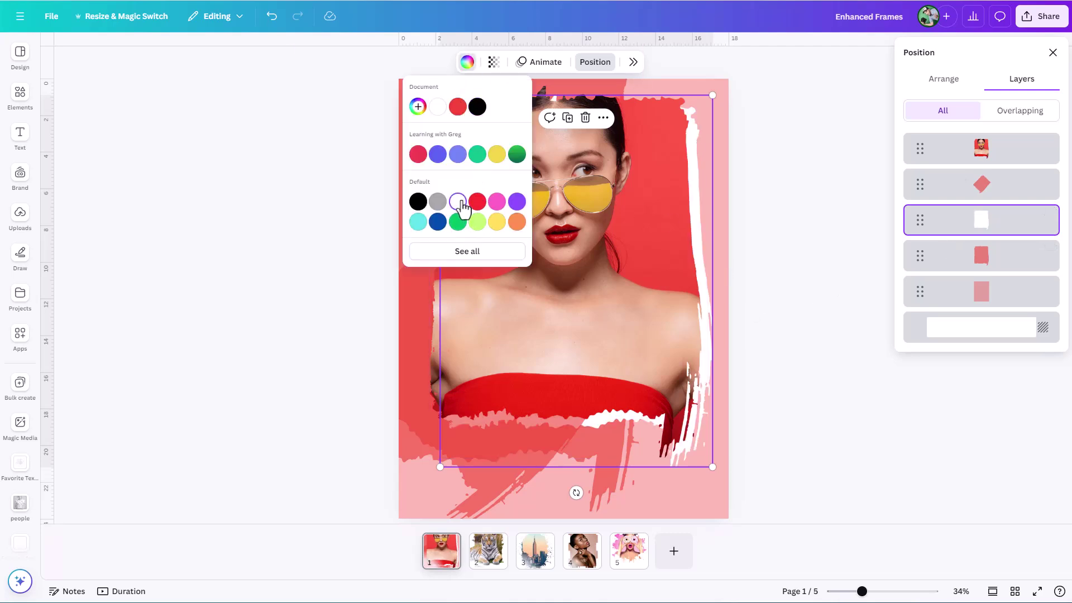
left_click(477, 107)
left_click(467, 62)
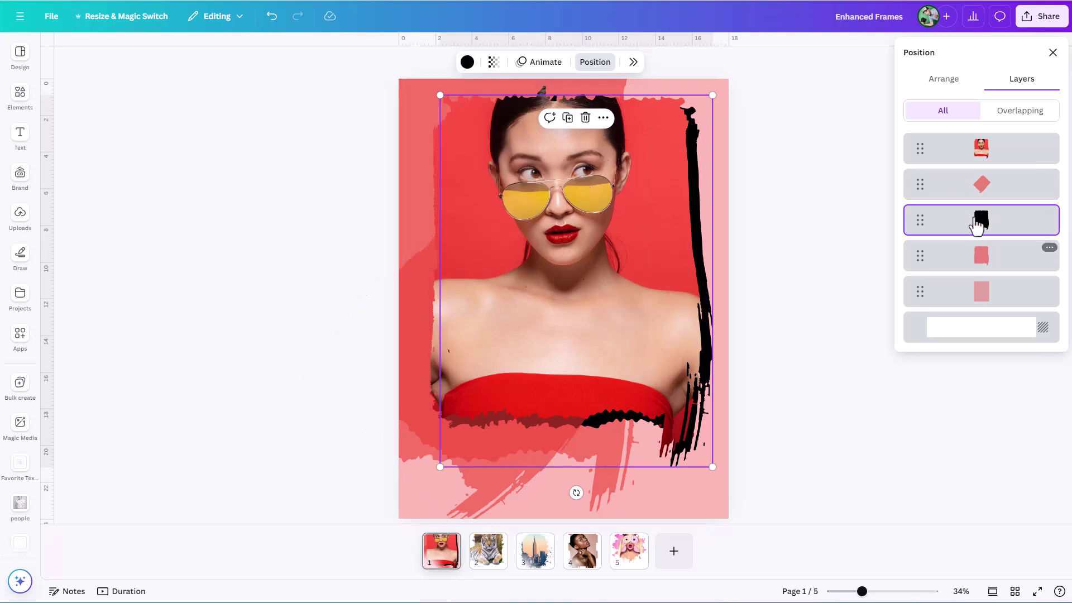
Place the rotated translucent red frame directly below the black frame in the layer order.
left_click_drag(980, 191, 975, 237)
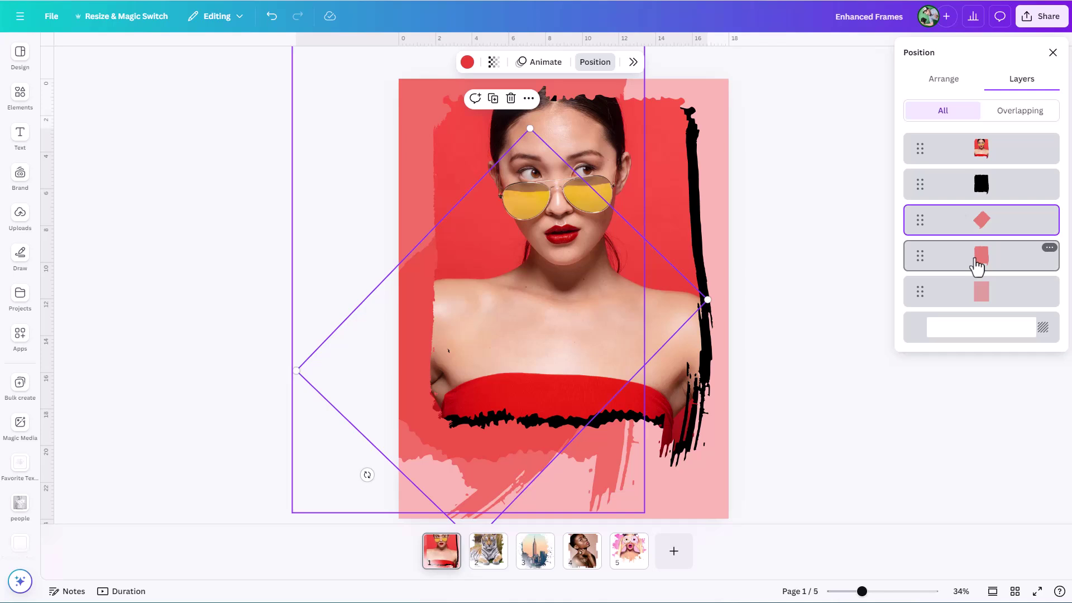
key("Escape")
left_click(823, 249)
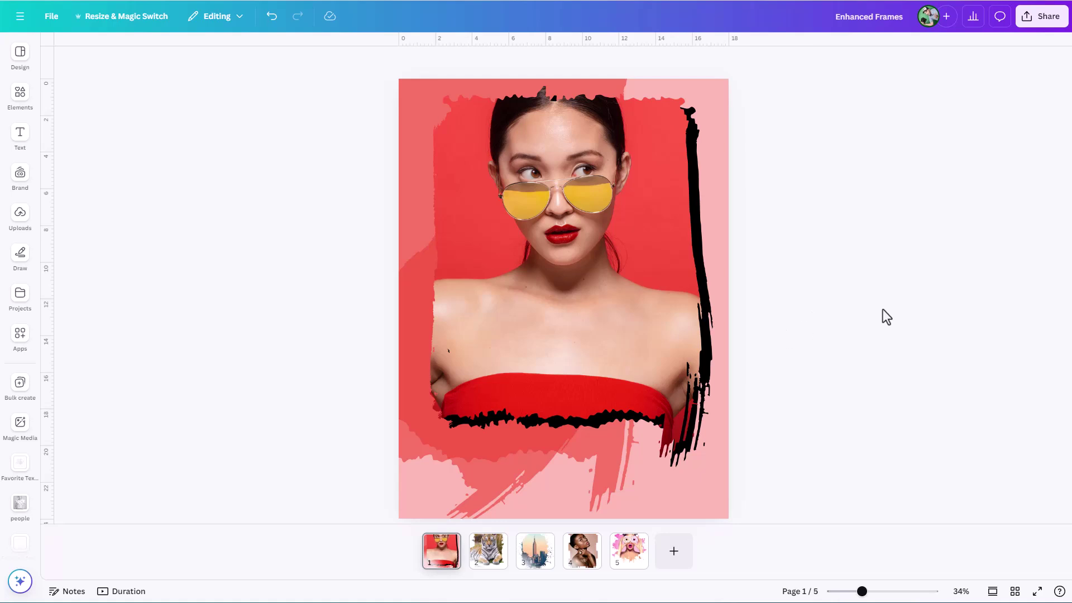
Duplicate page 1 and compare the enhanced design with the plain framed portrait on page 2.
key("ctrl+d")
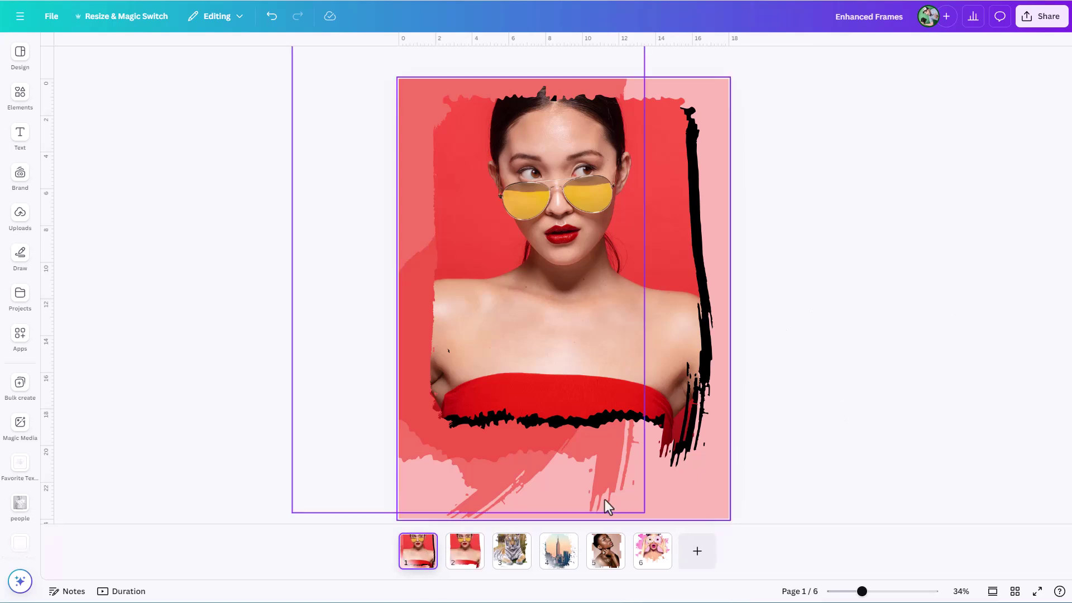
left_click(463, 571)
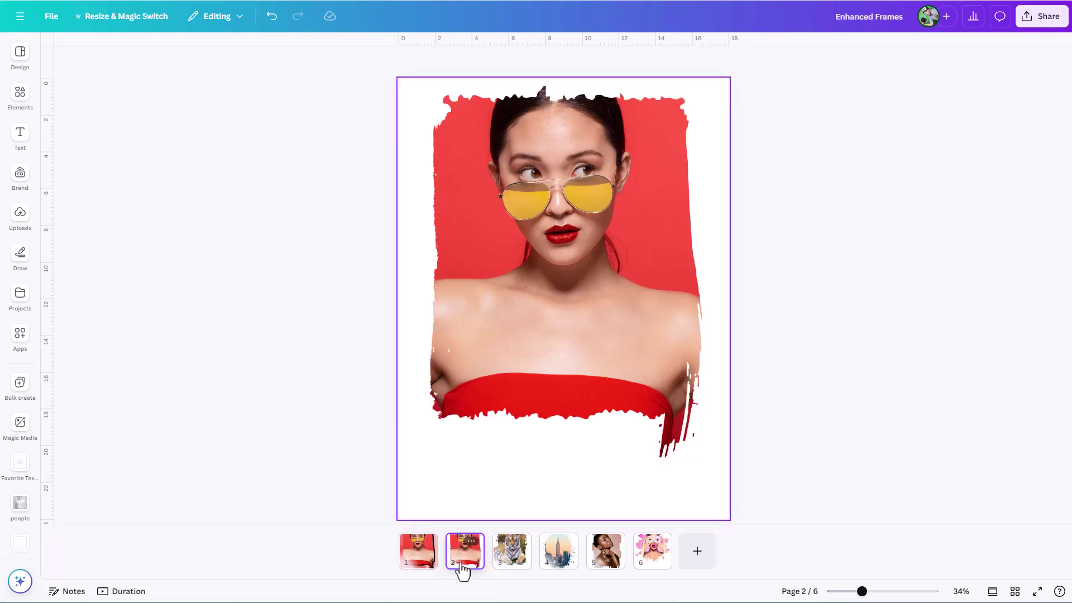
left_click(417, 567)
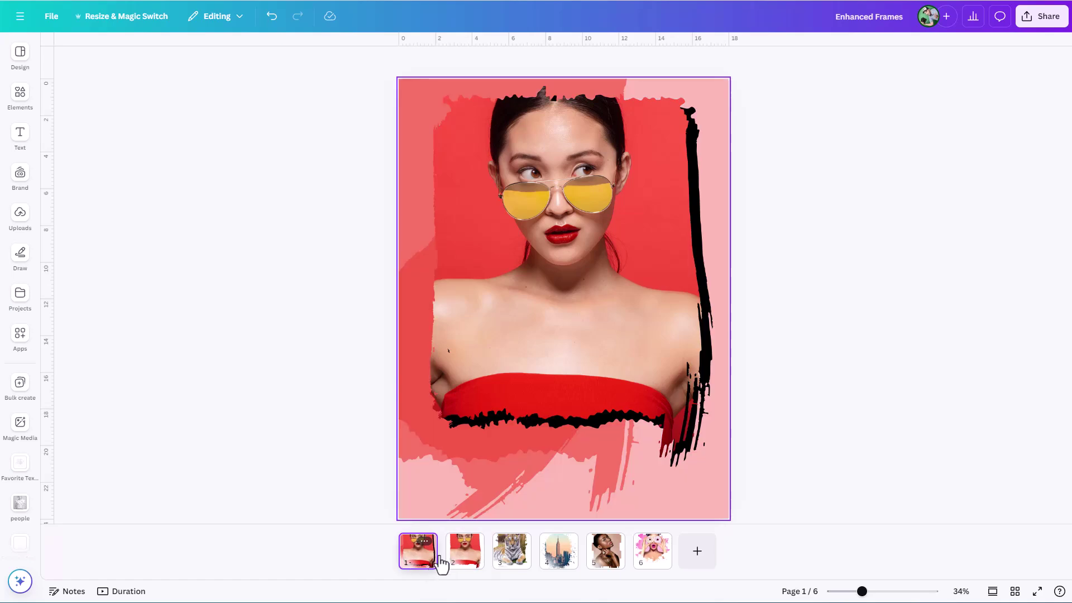
left_click(463, 565)
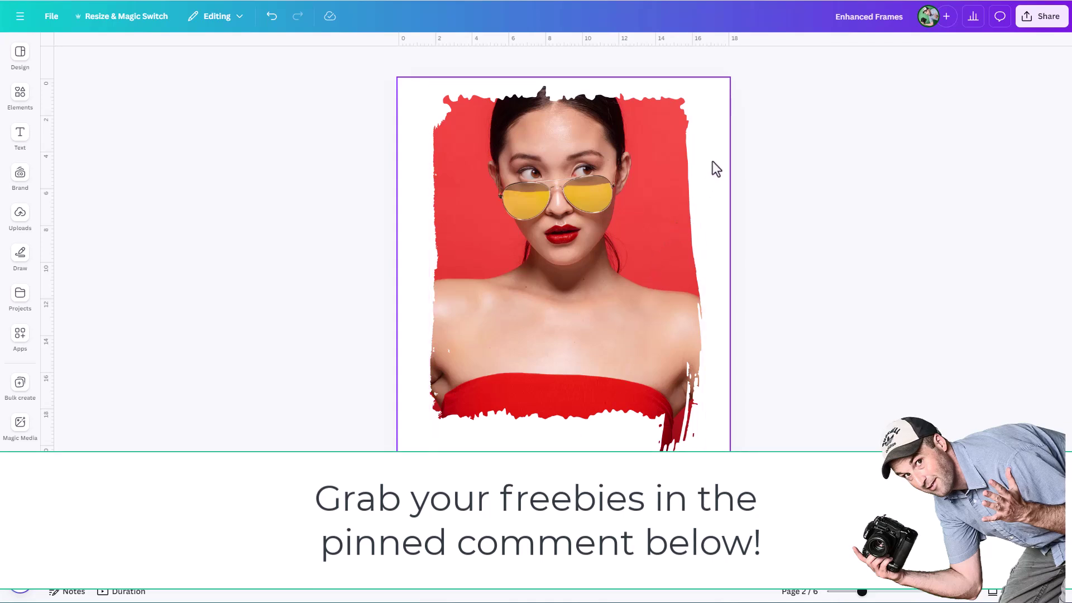
left_click(414, 565)
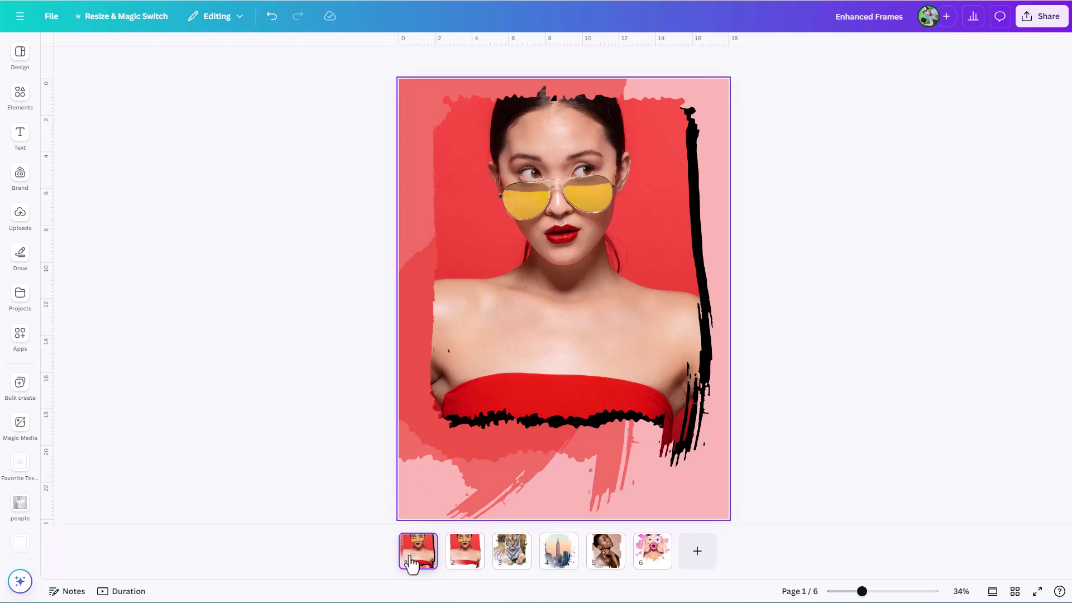
Duplicate the enhanced page and recolor its background shape with the photo's peach tone, replacing the red across all pages.
key("ctrl+d")
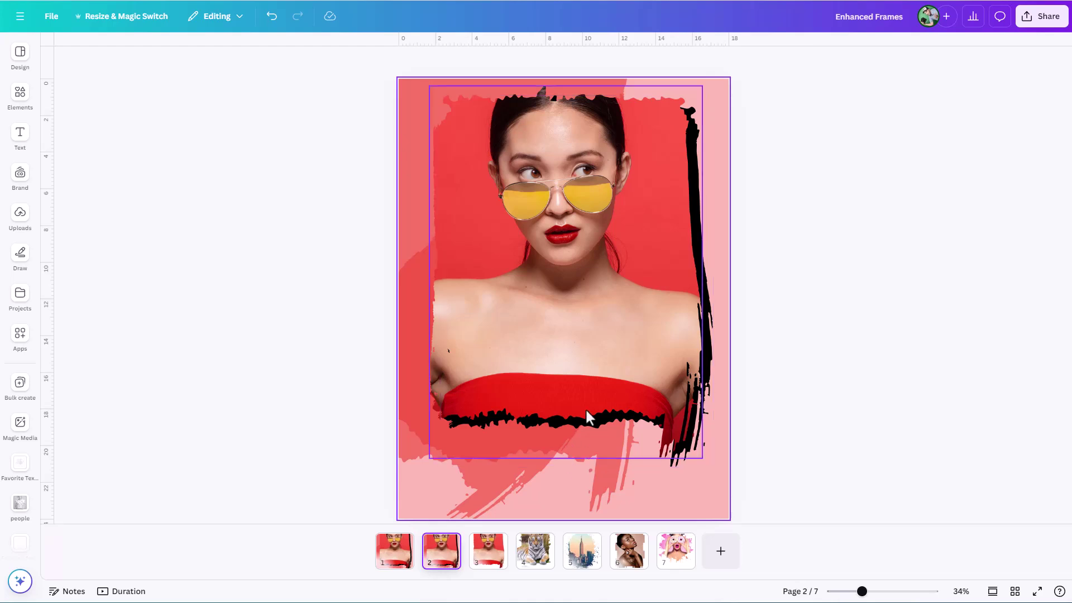
left_click(713, 109)
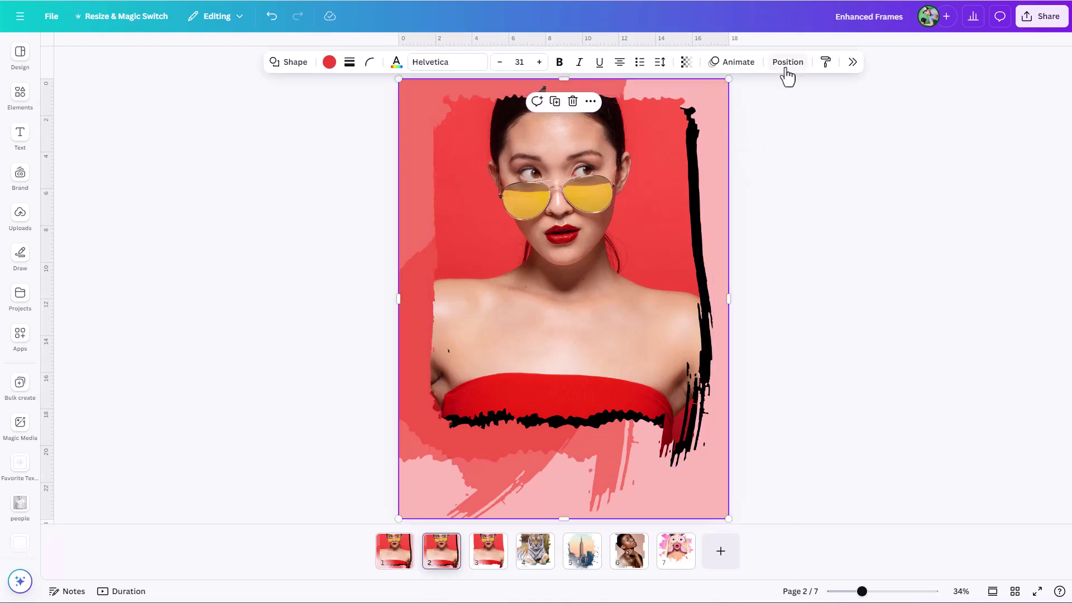
left_click(330, 62)
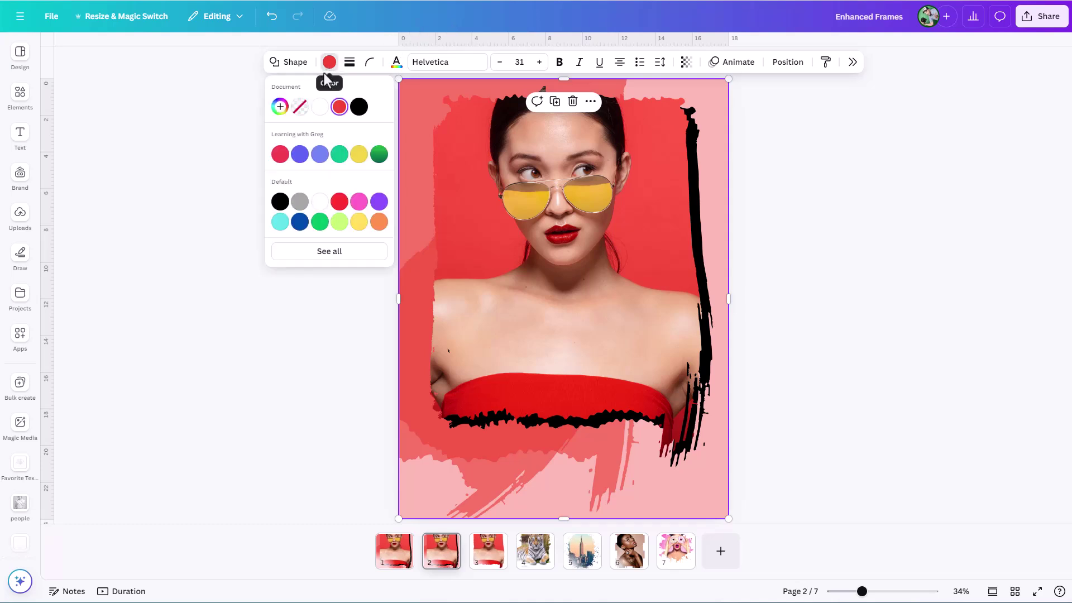
left_click(330, 252)
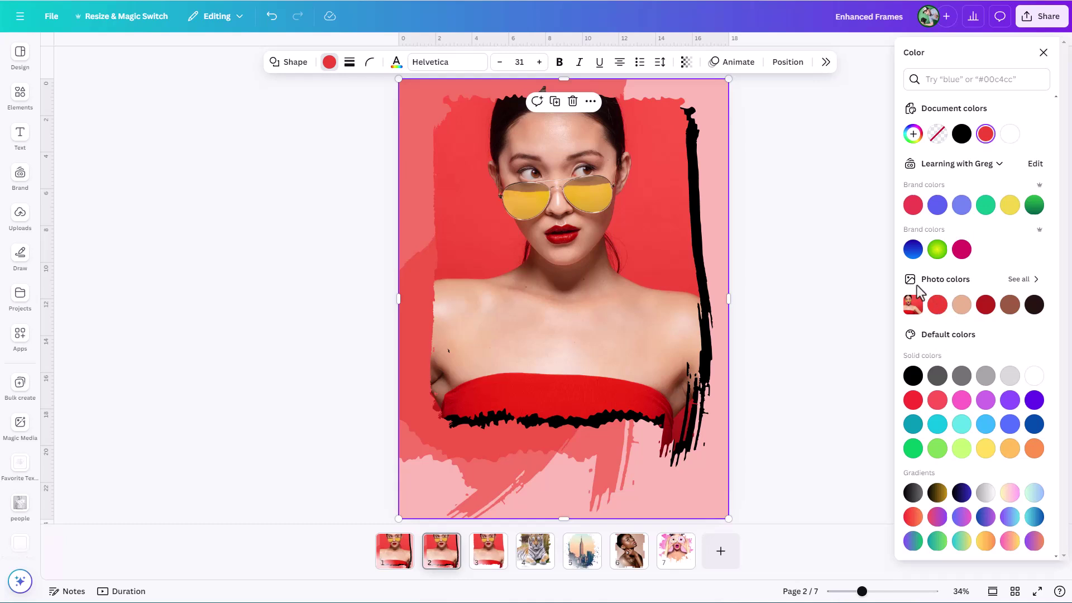
left_click(962, 306)
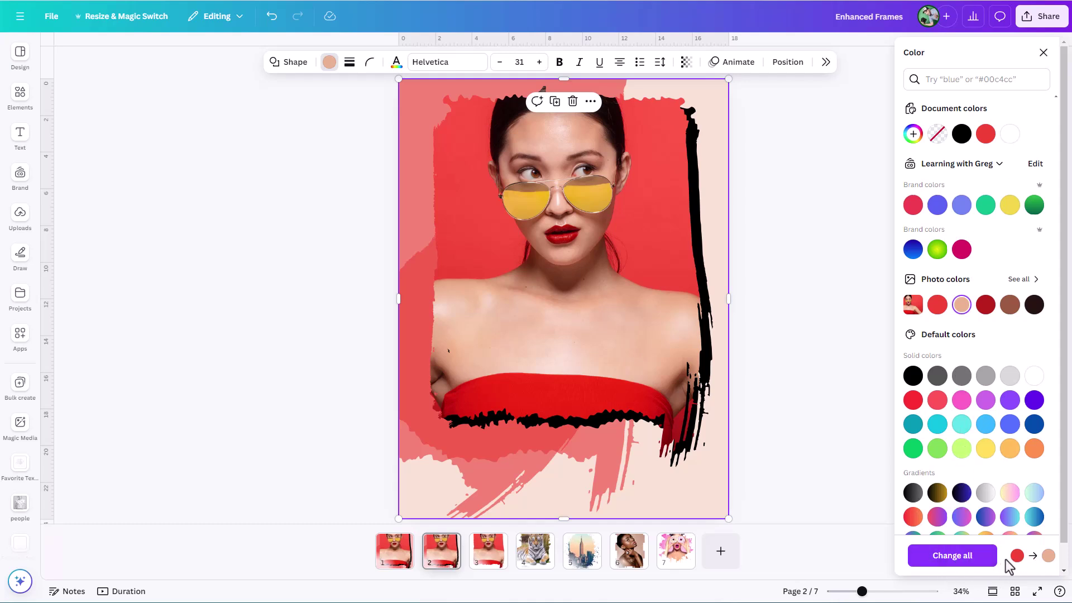
left_click(947, 558)
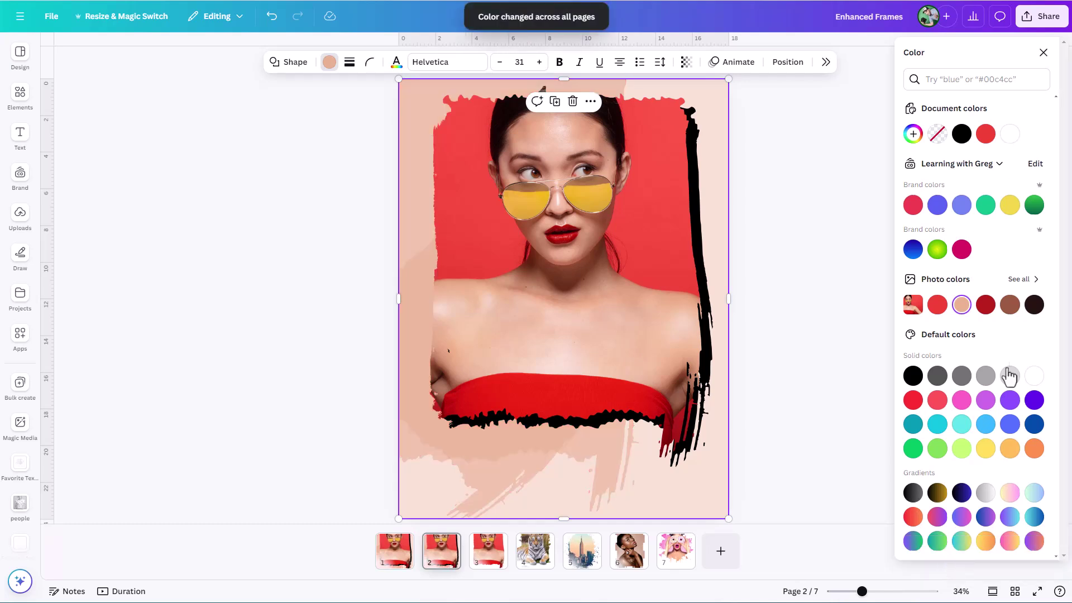
Change the shared frame and background color across all pages to the photo's brown, and finally to its near-black tone.
left_click(1010, 305)
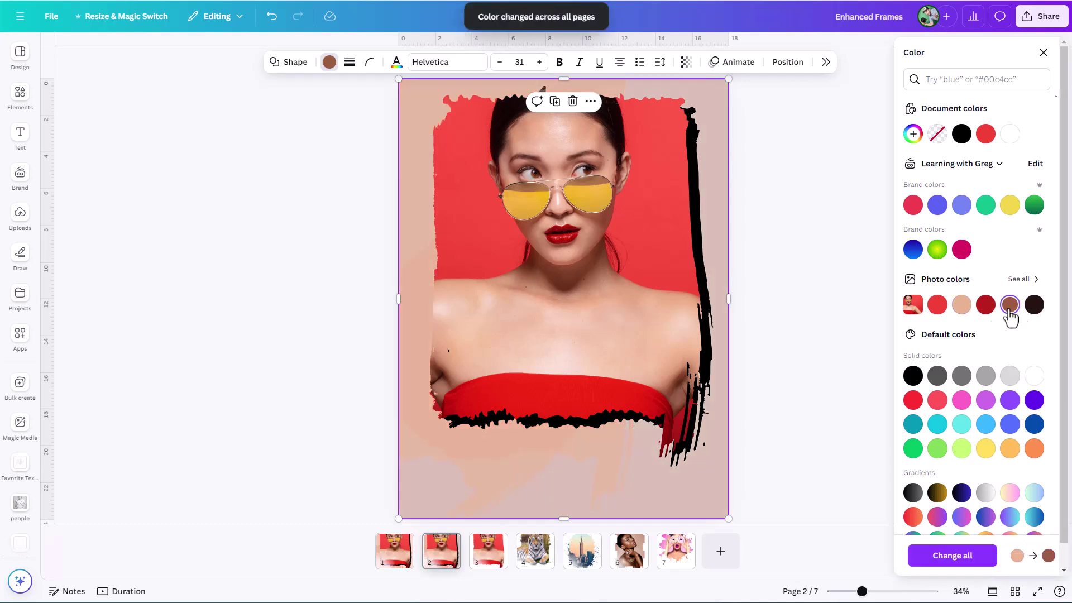
left_click(947, 555)
left_click(1033, 305)
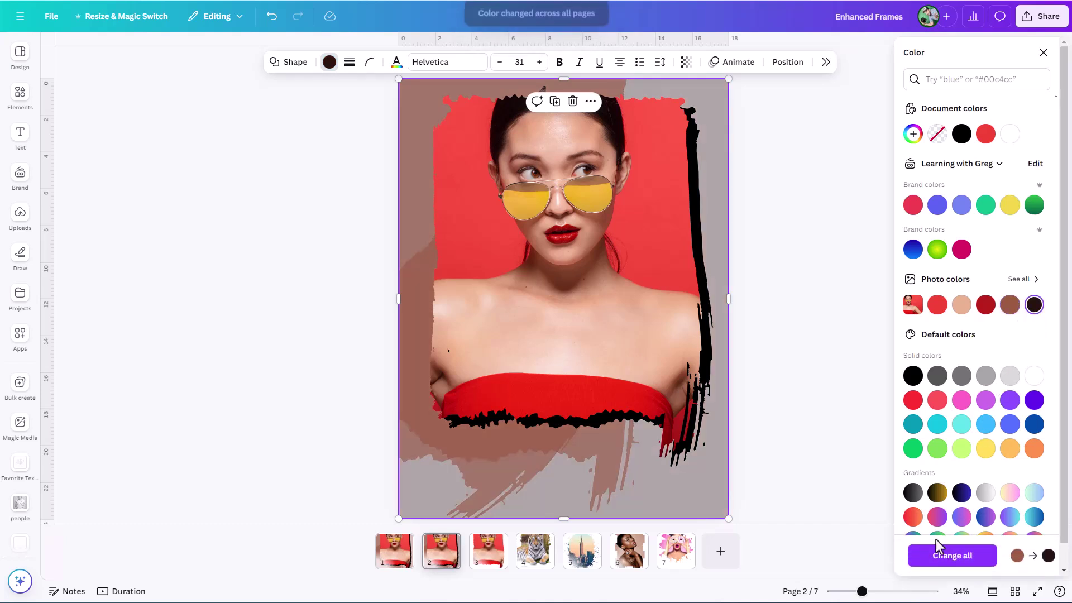
left_click(945, 558)
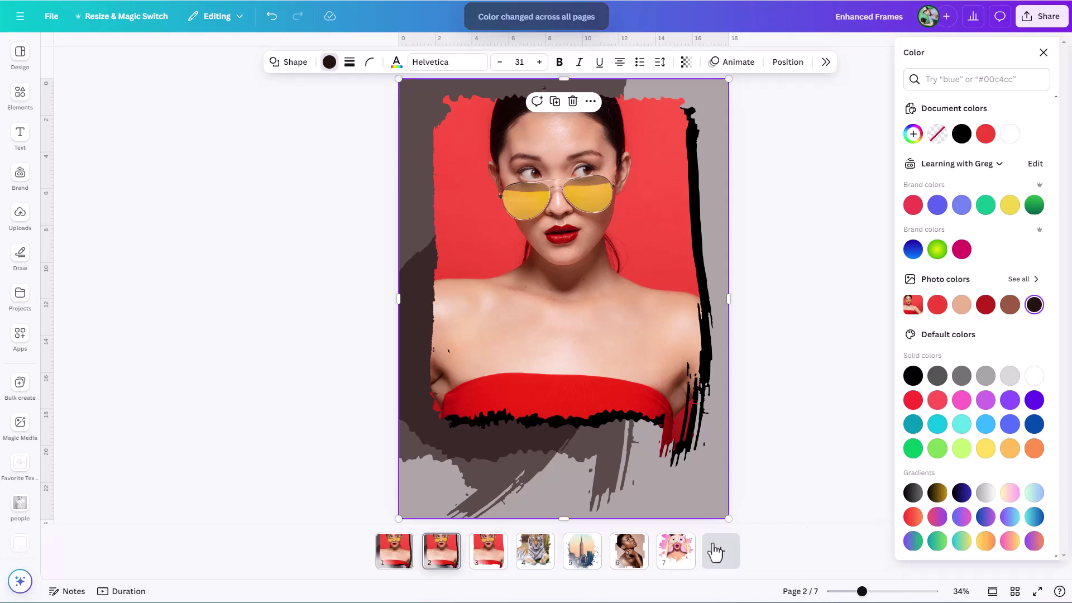
Try removing the translucent full-page background shape on page 2 and undo the removal.
left_click(703, 507)
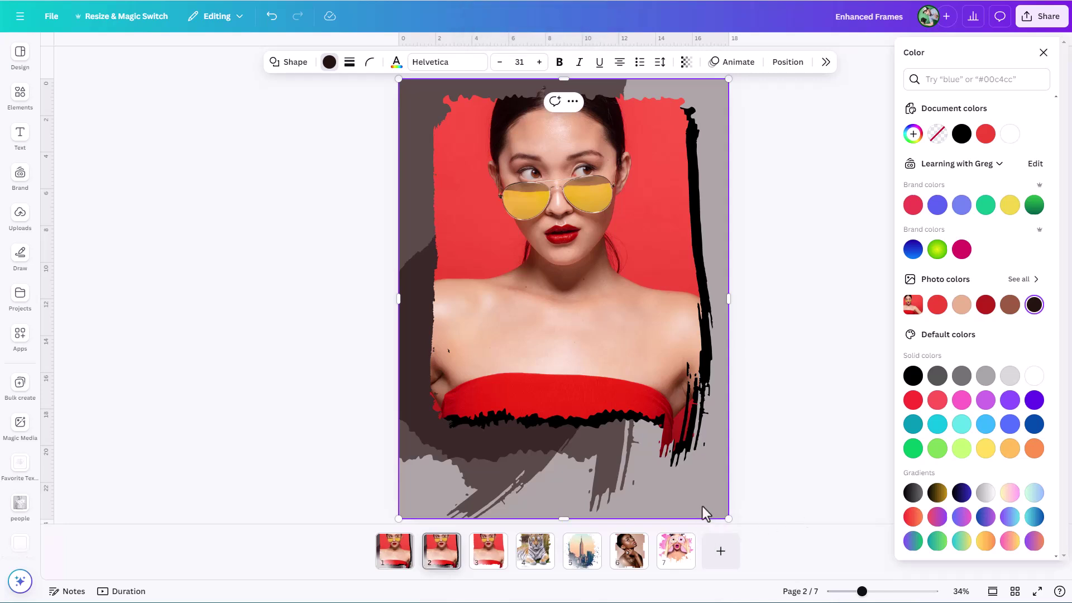
key("Escape")
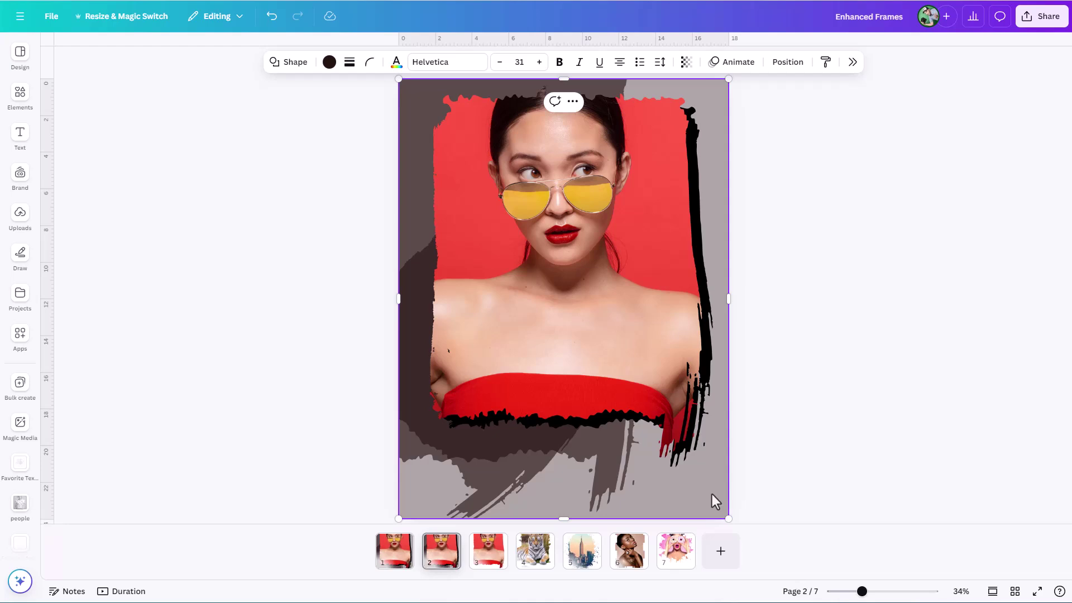
key("Escape")
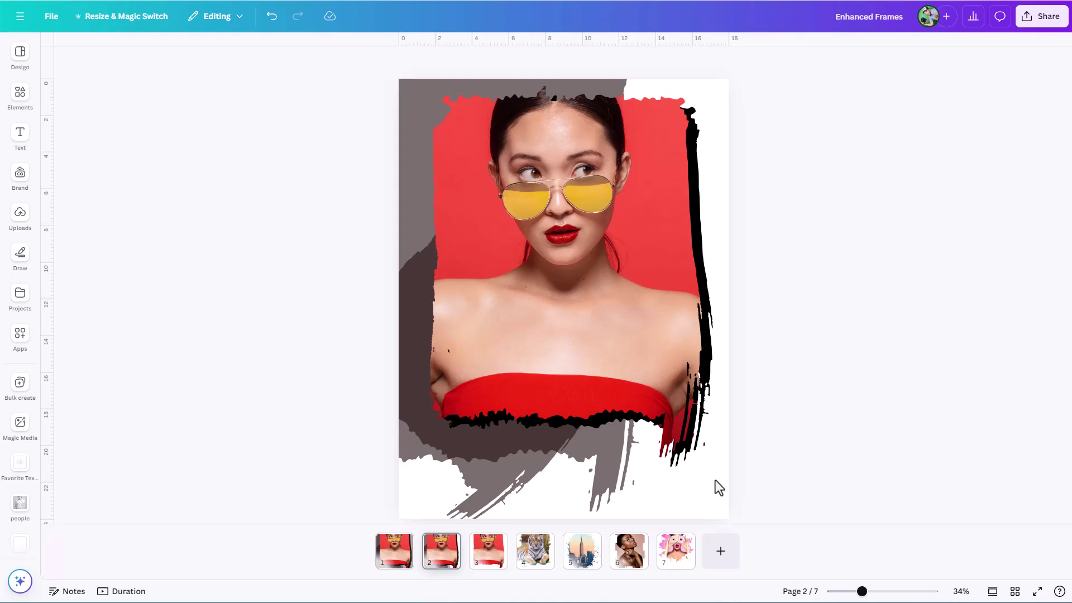
key("ctrl+z")
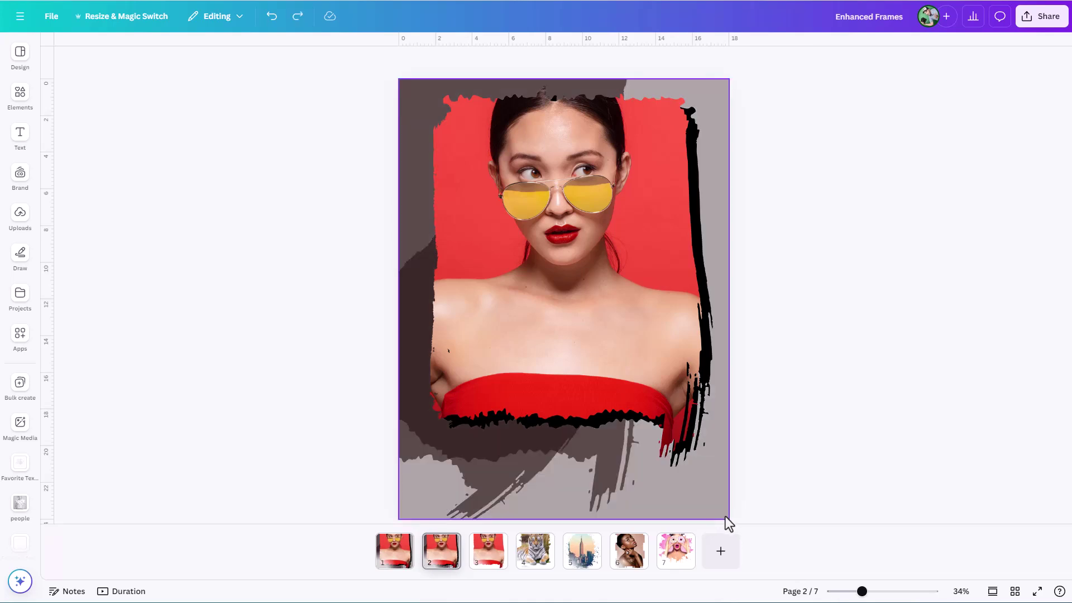
Try lime green and pink on page 2's background shape and undo both color changes.
left_click(675, 496)
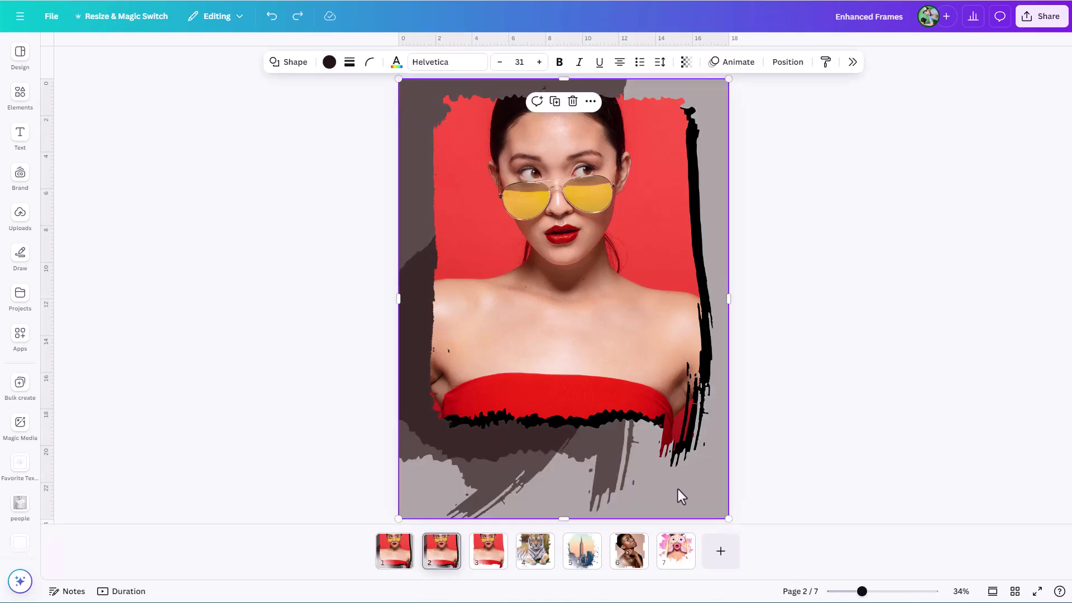
left_click(330, 62)
left_click(340, 221)
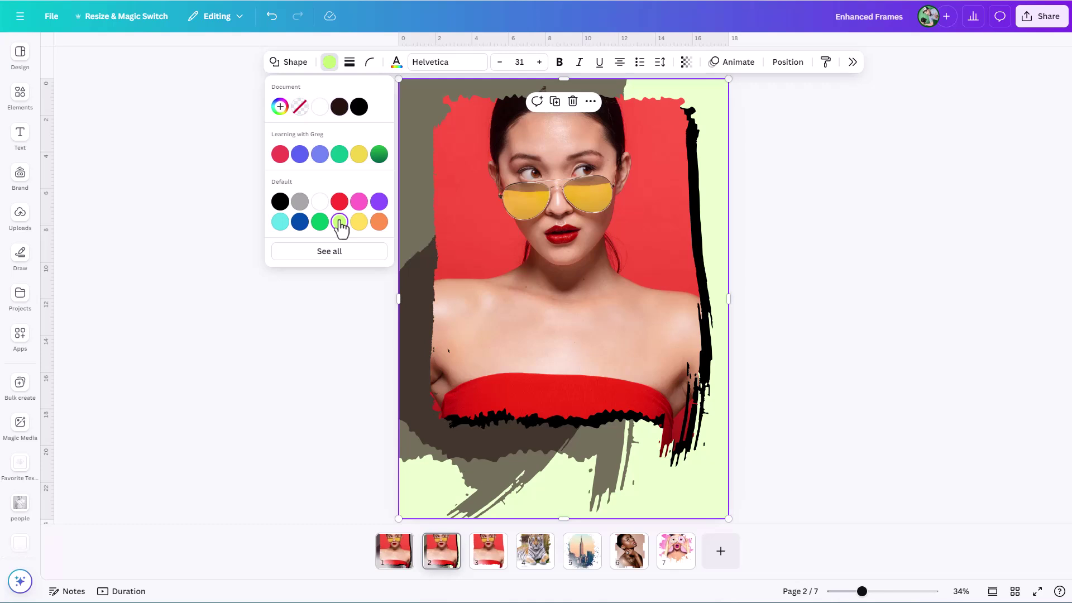
left_click(358, 202)
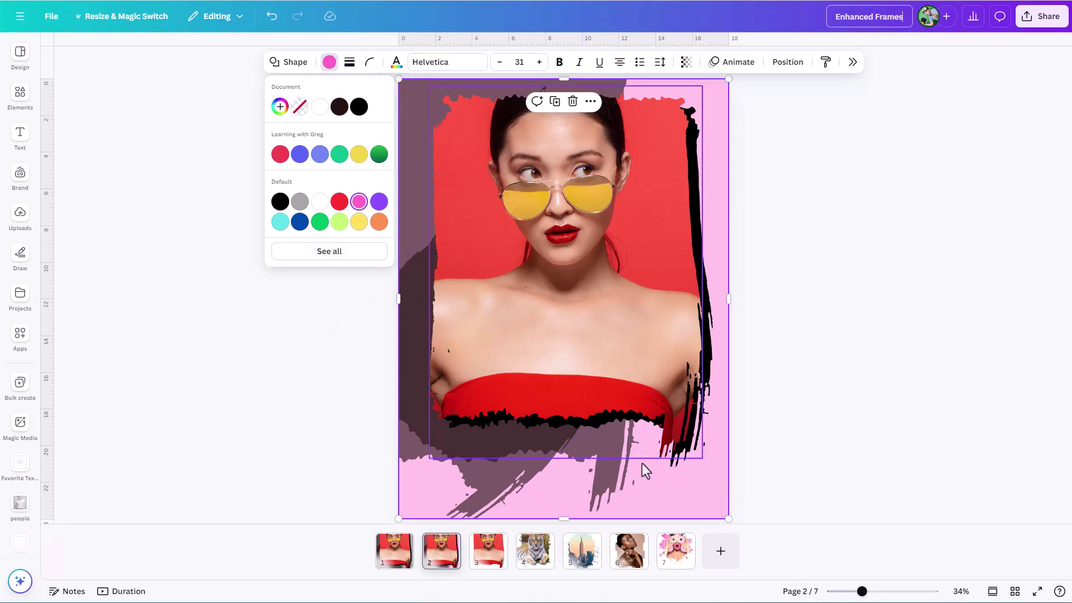
key("Escape")
key("ctrl+z")
key("ctrl+z")
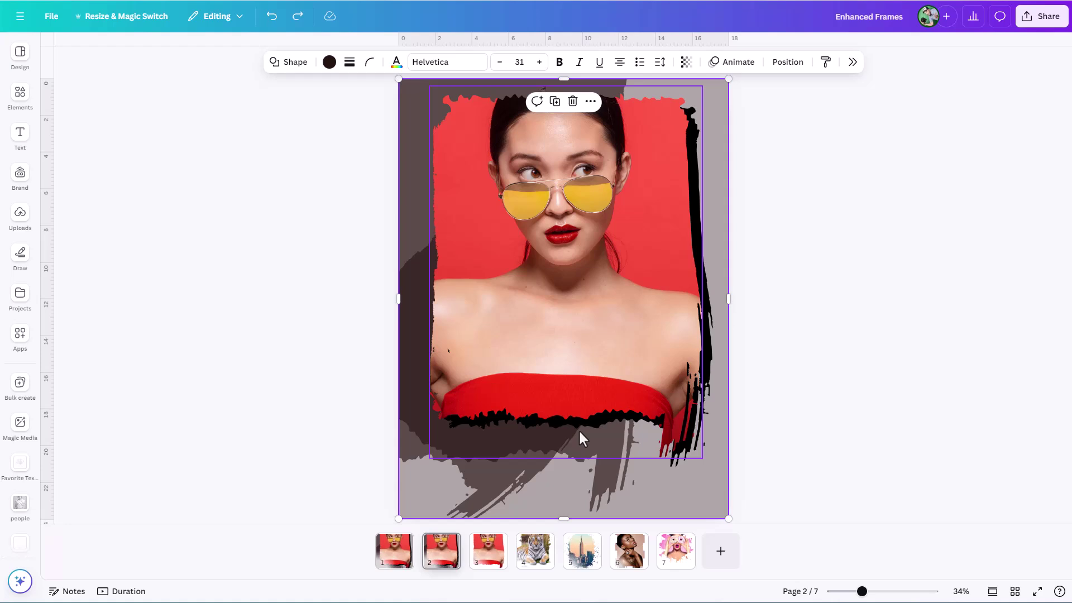
Search the photo library for "model colorful".
left_click(13, 98)
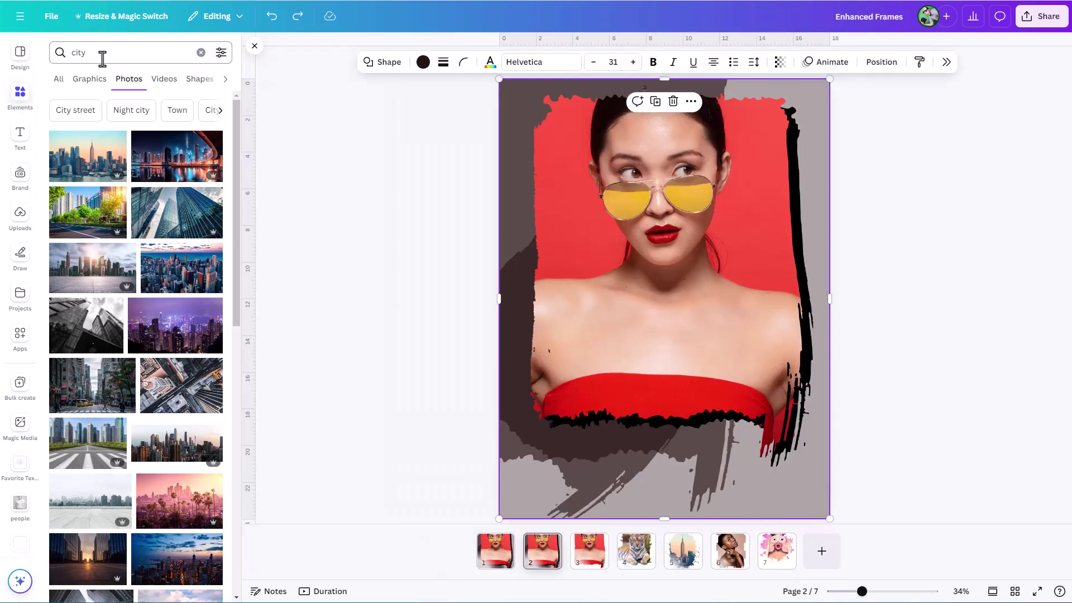
left_click(100, 54)
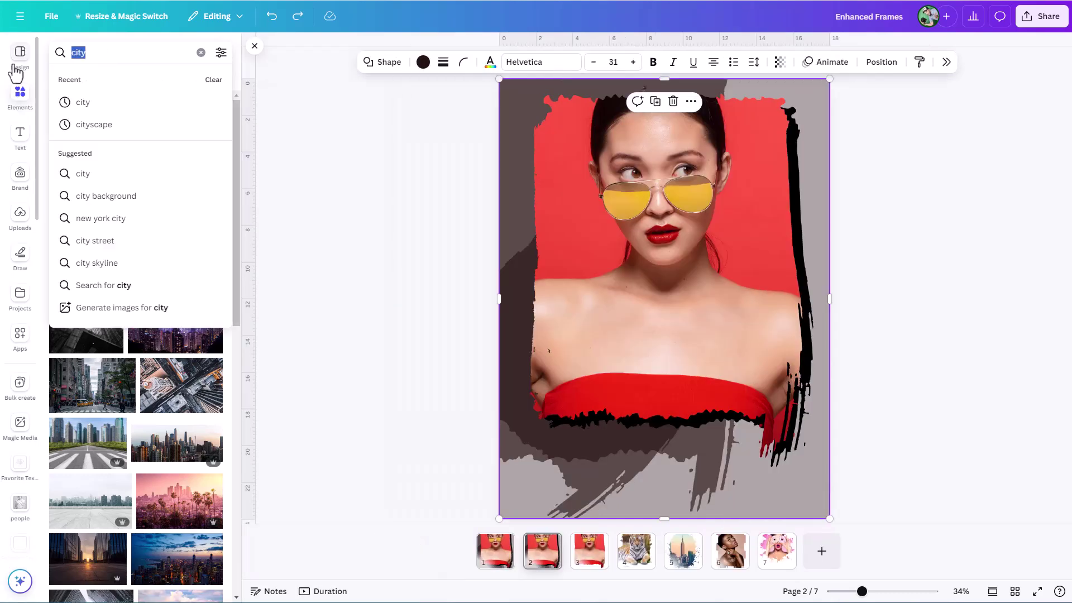
type("model colorful")
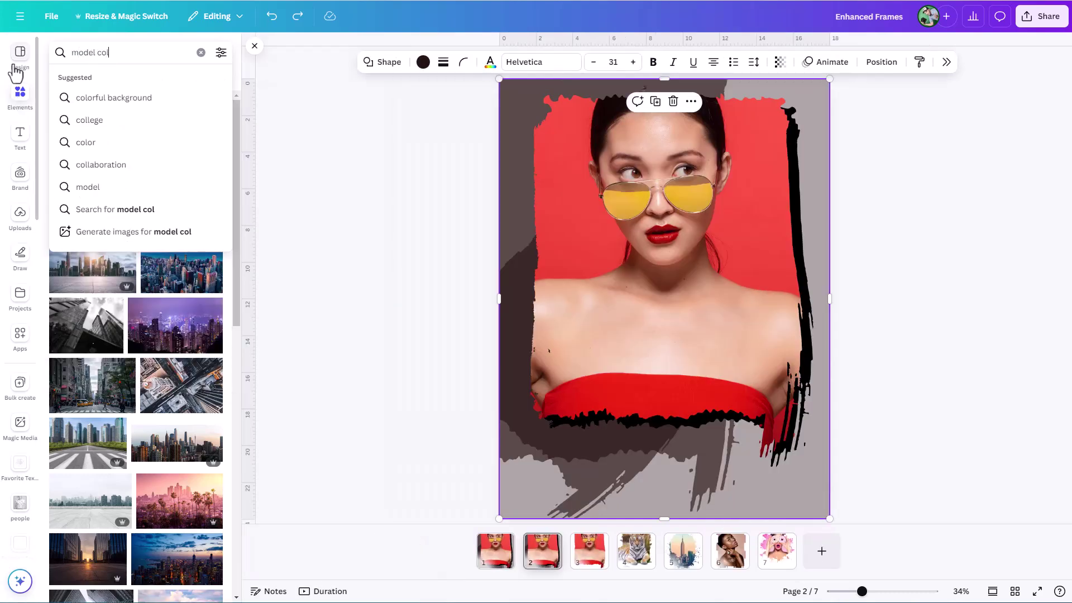
key("Return")
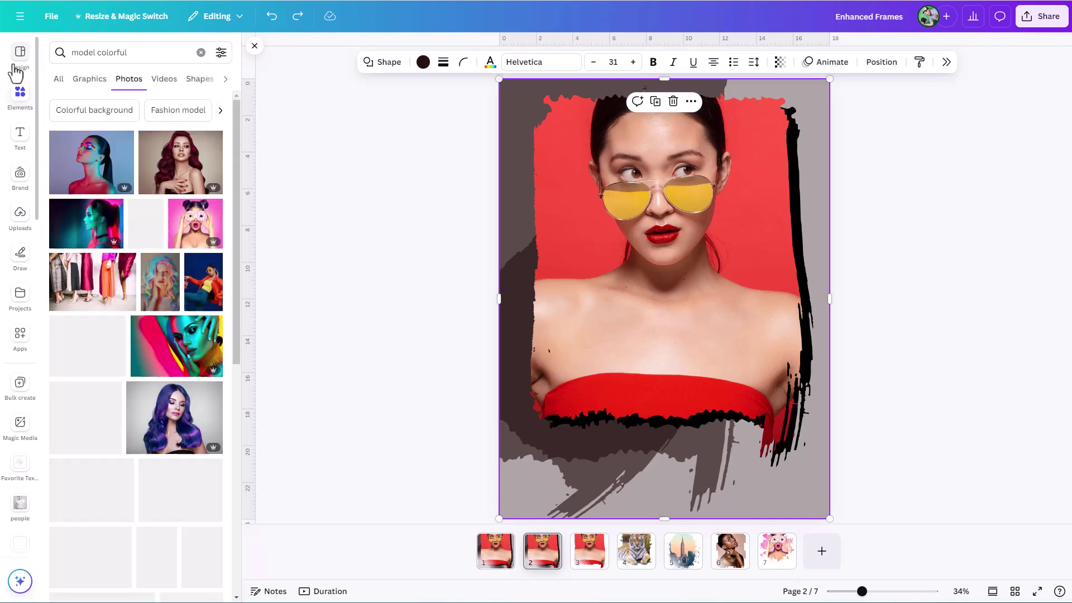
Fill page 2's brush-stroke frame with the photo of the laughing woman on yellow, keeping its default crop.
scroll(174, 271, "down", 1)
scroll(175, 270, "down", 10)
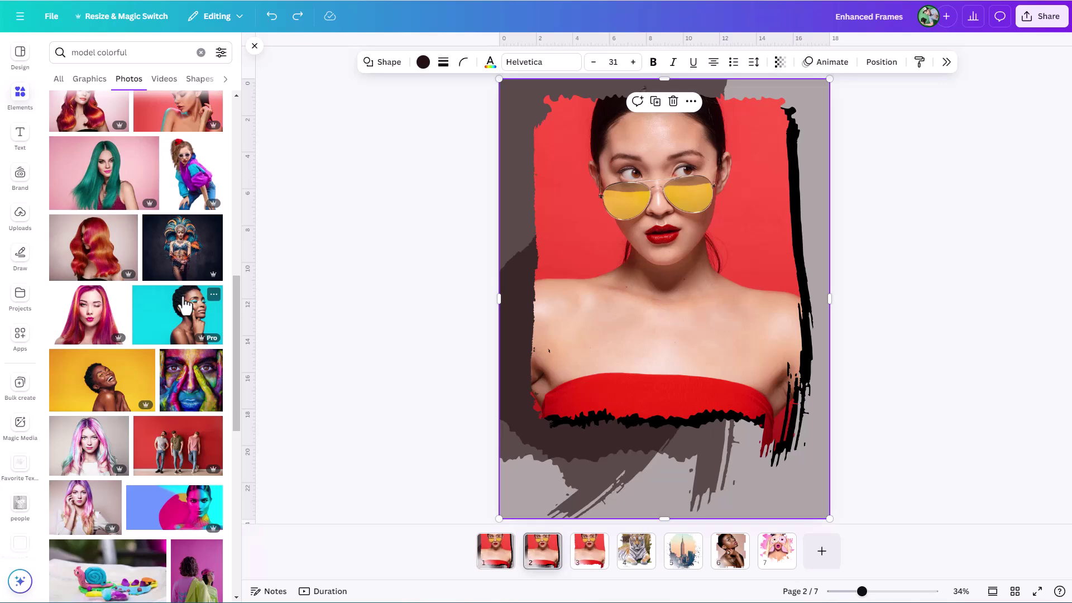
scroll(184, 306, "down", 3)
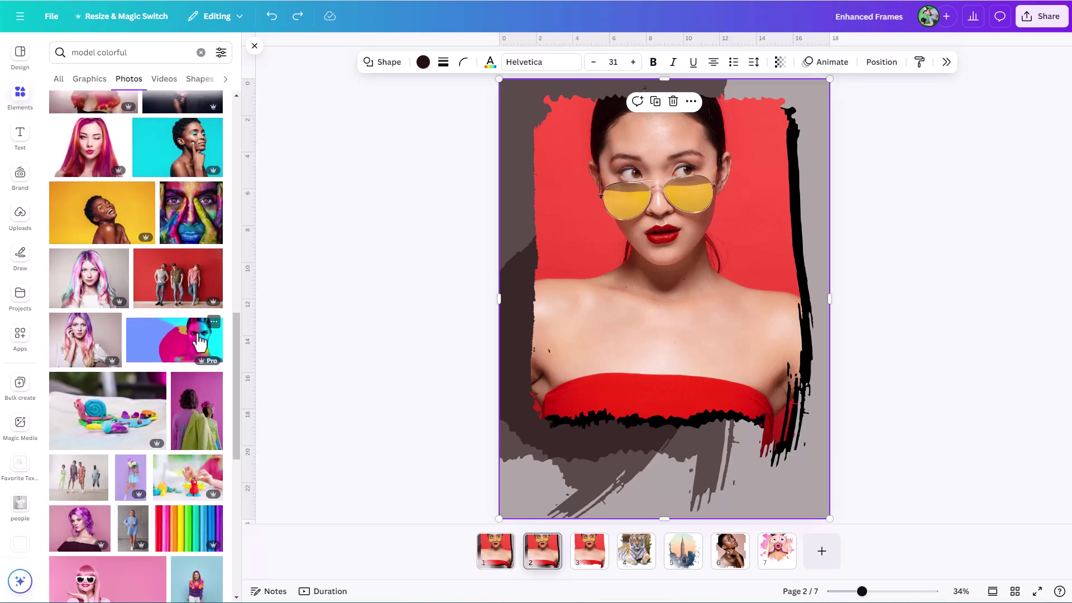
left_click_drag(106, 218, 662, 272)
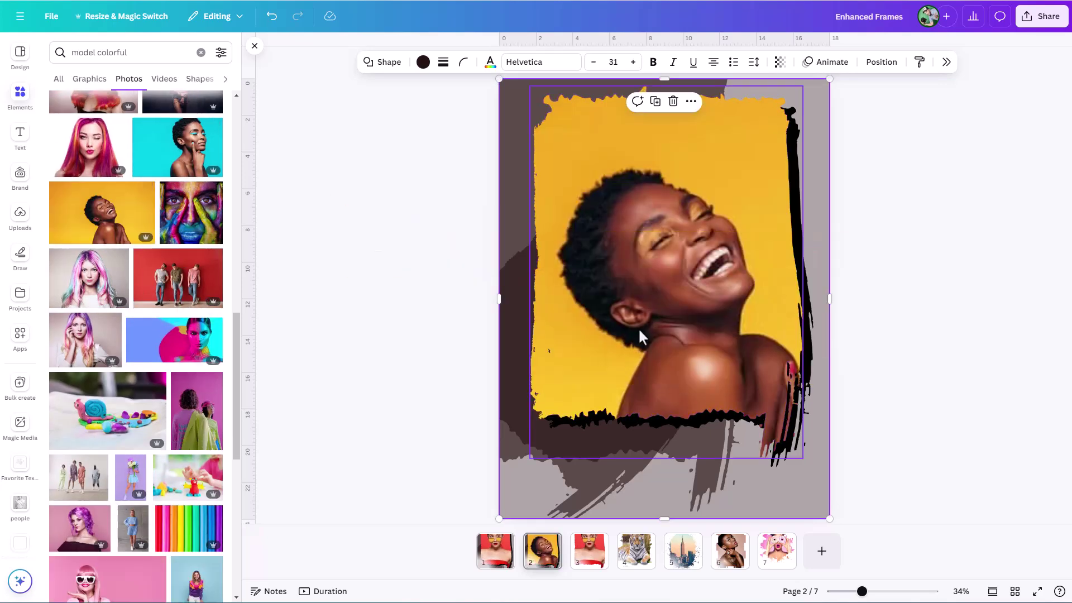
double_click(641, 309)
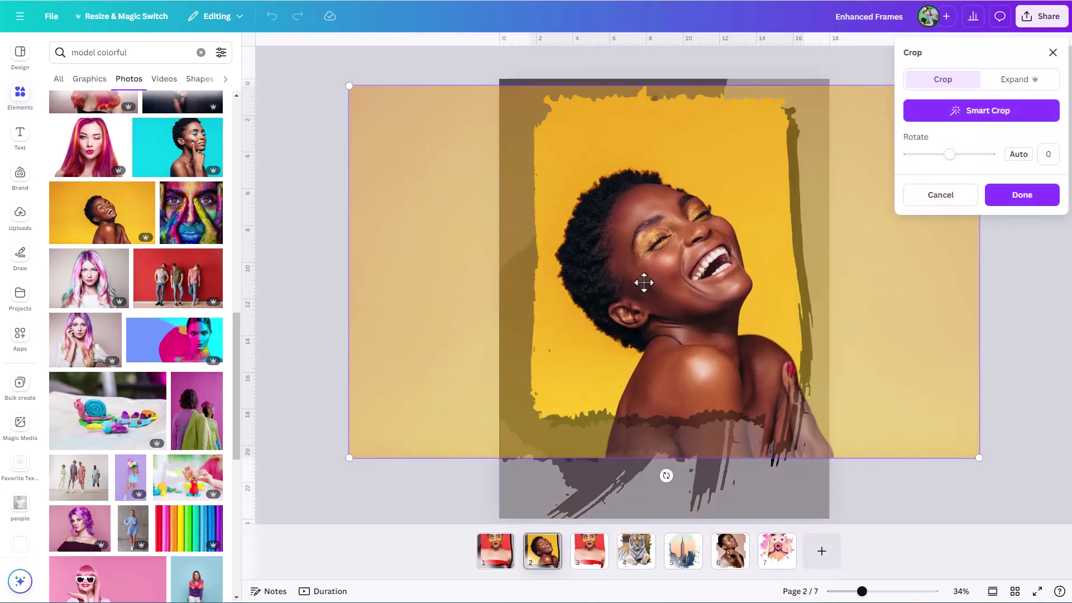
left_click(908, 486)
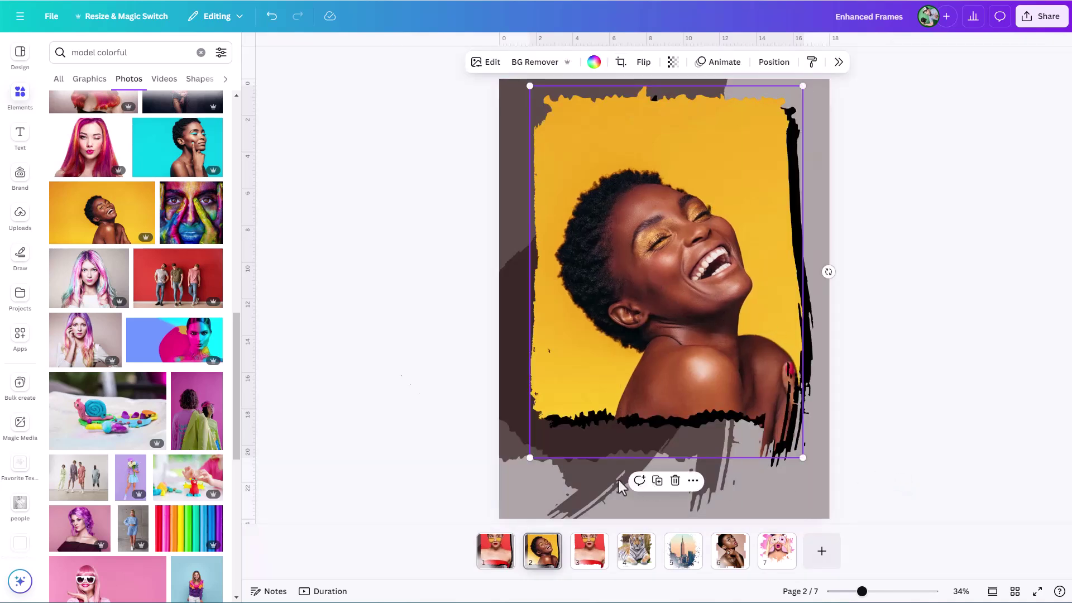
Recolor the background frame shape with the photo's golden orange and apply the change to all matching near-black elements.
left_click(514, 343)
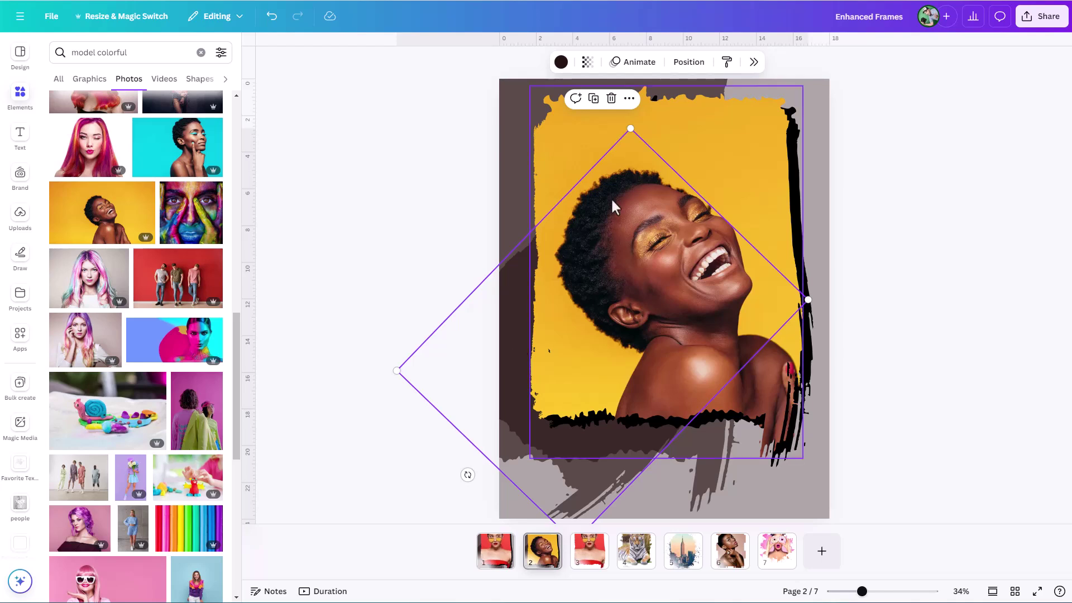
left_click(560, 63)
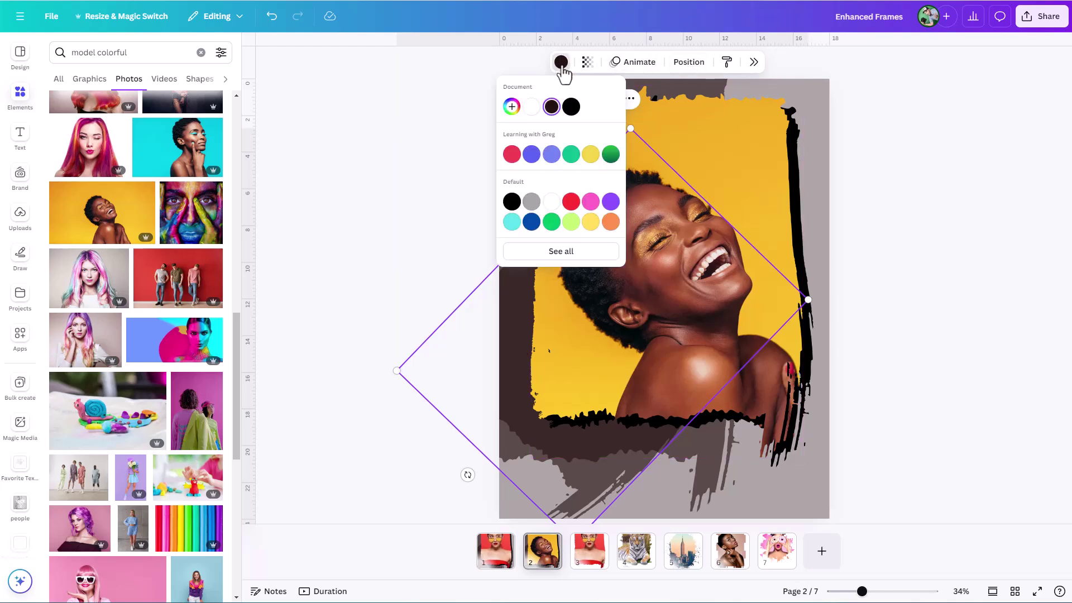
left_click(560, 251)
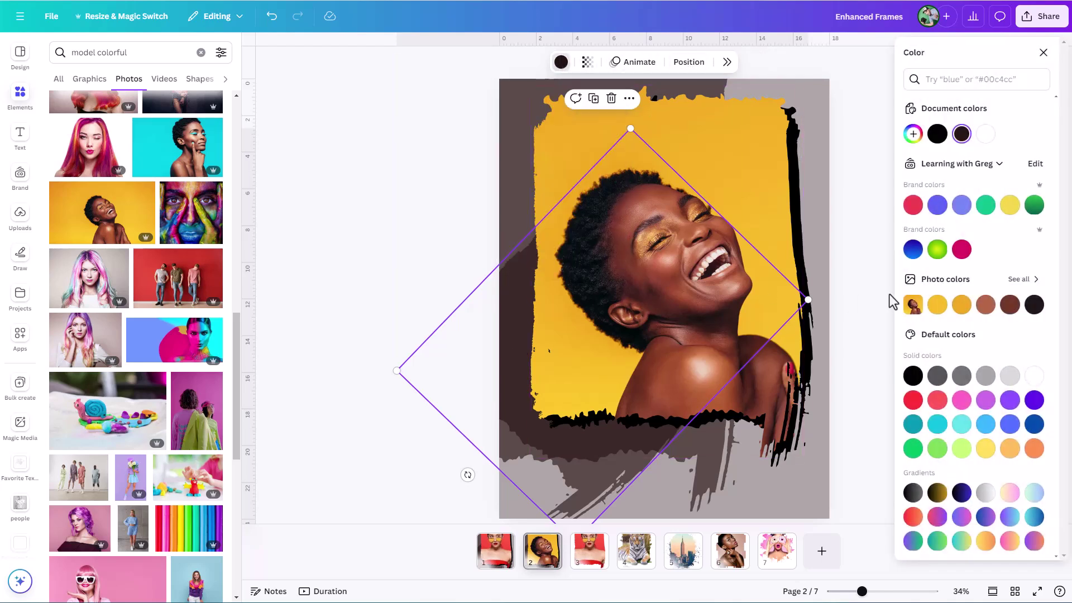
left_click(961, 304)
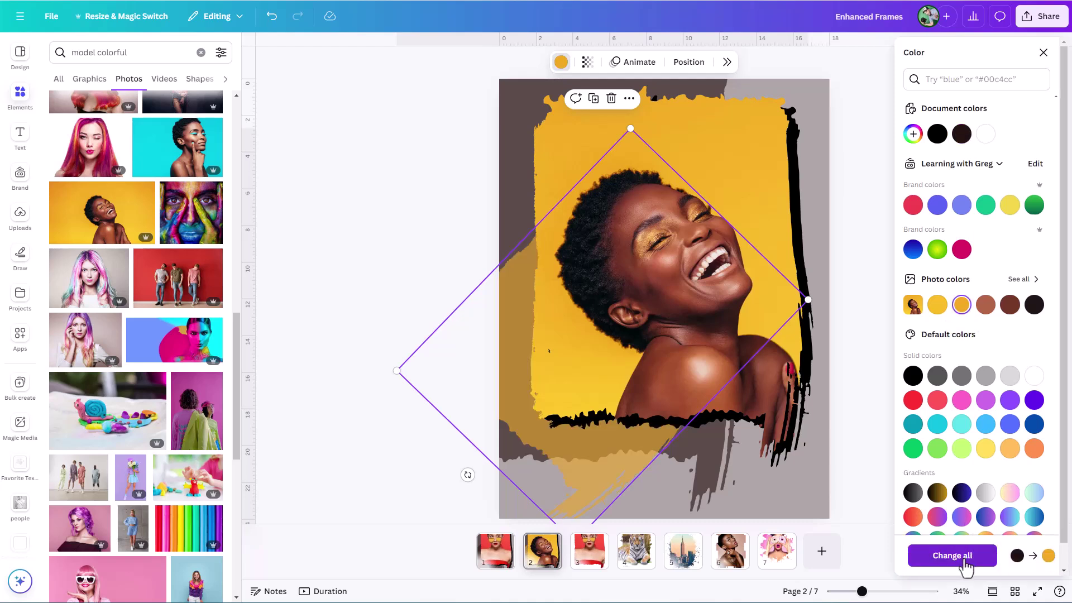
left_click(952, 556)
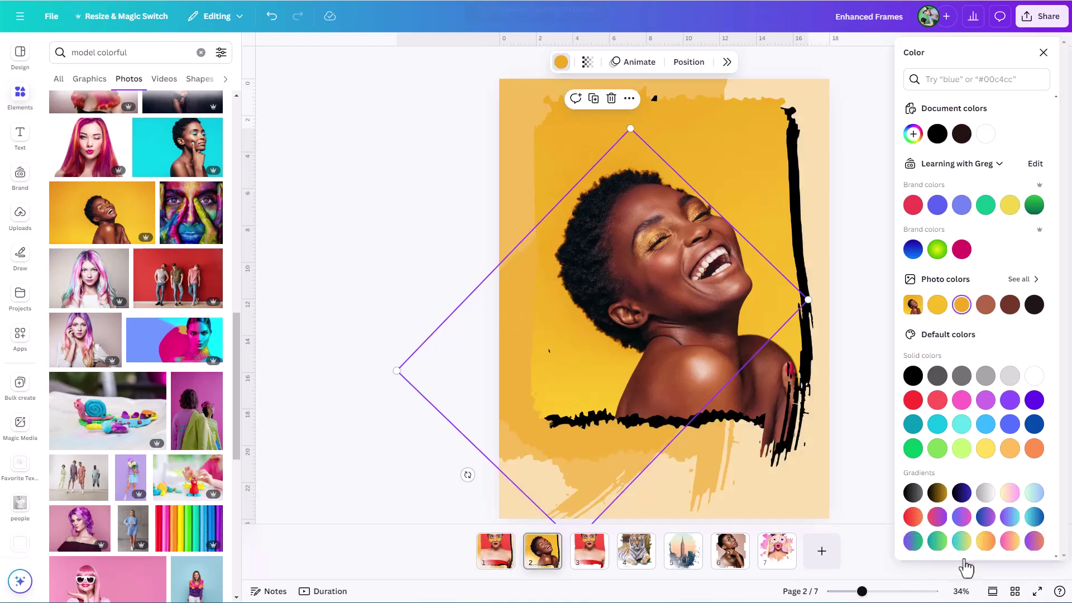
left_click(863, 384)
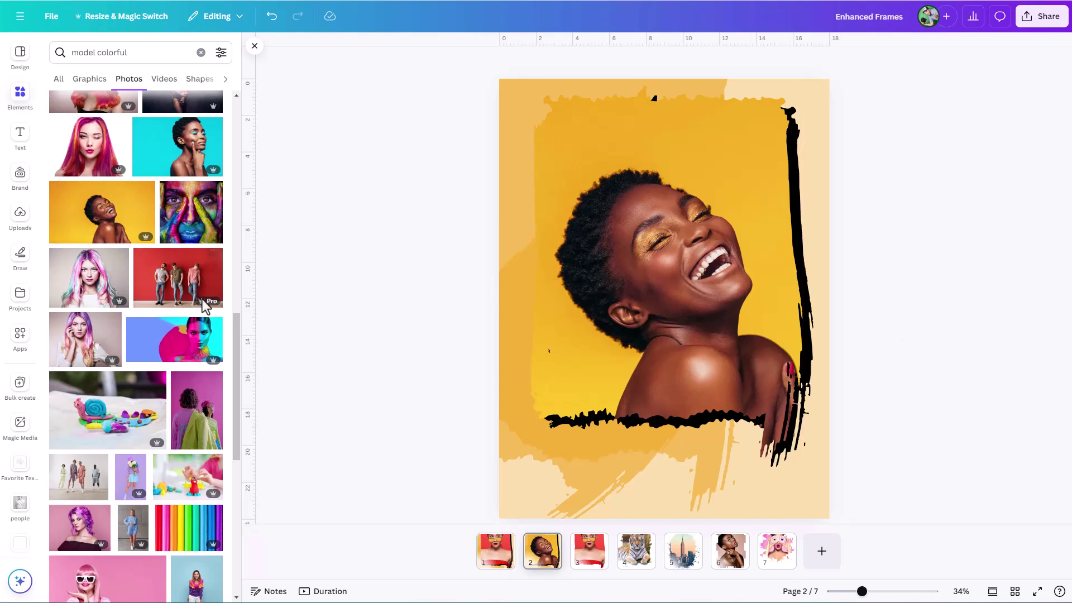
Replace page 2's framed photo with the woman in a pink dress against palm leaves and lime circles.
scroll(204, 313, "down", 7)
scroll(203, 330, "down", 6)
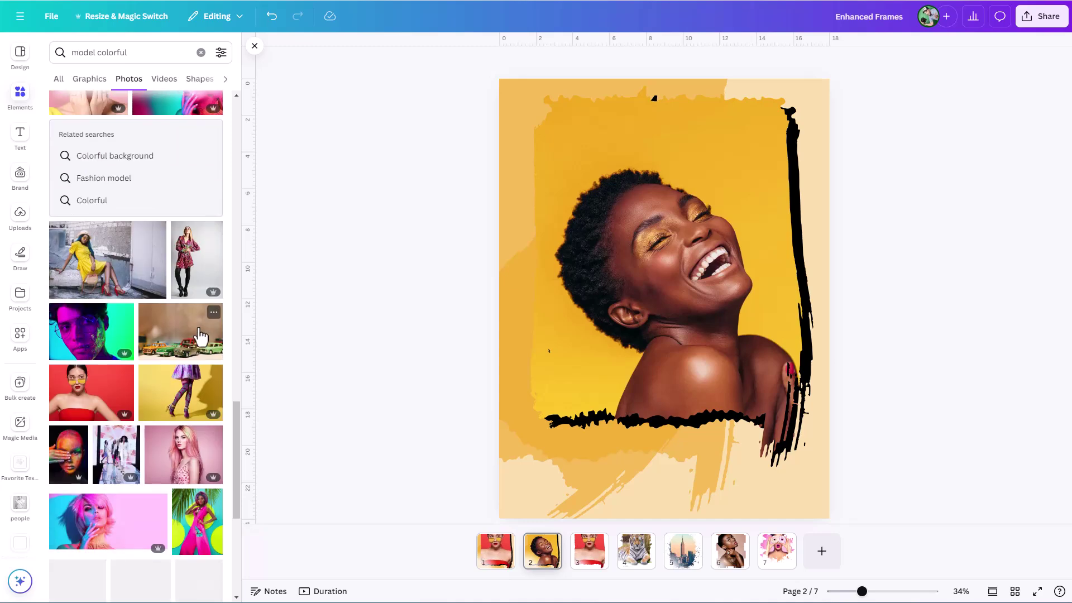
left_click_drag(200, 345, 545, 435)
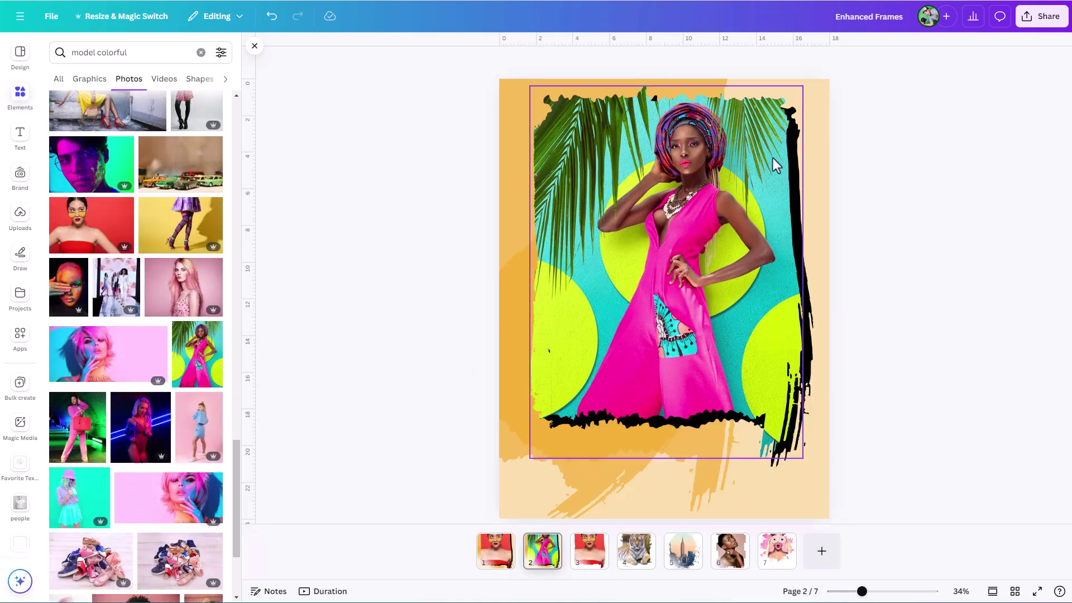
Recolor the background frame shape with the photo's teal and replace the golden orange across all pages.
left_click(518, 347)
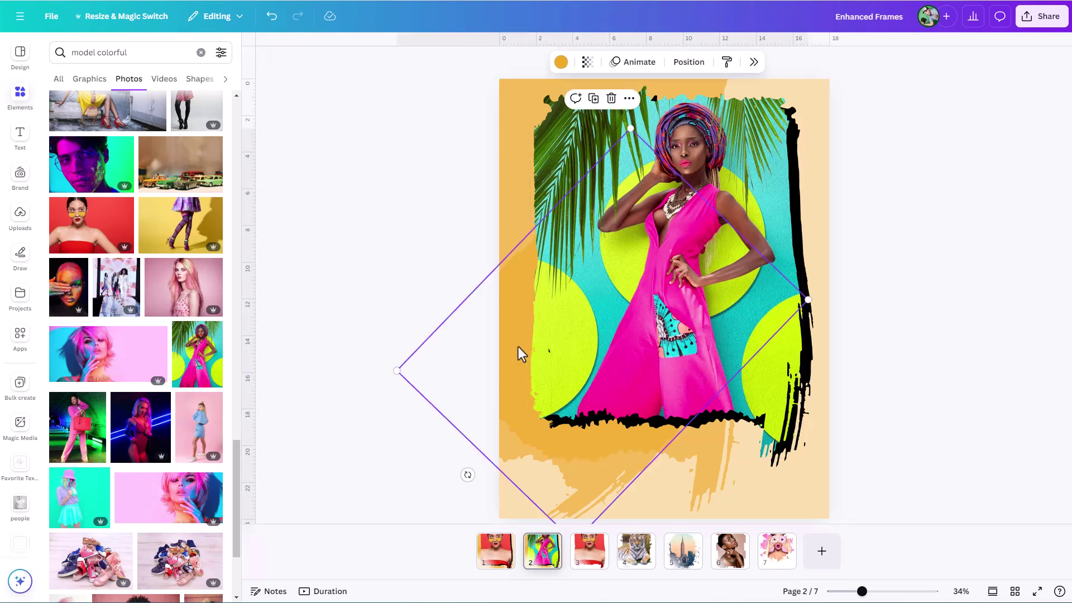
left_click(560, 64)
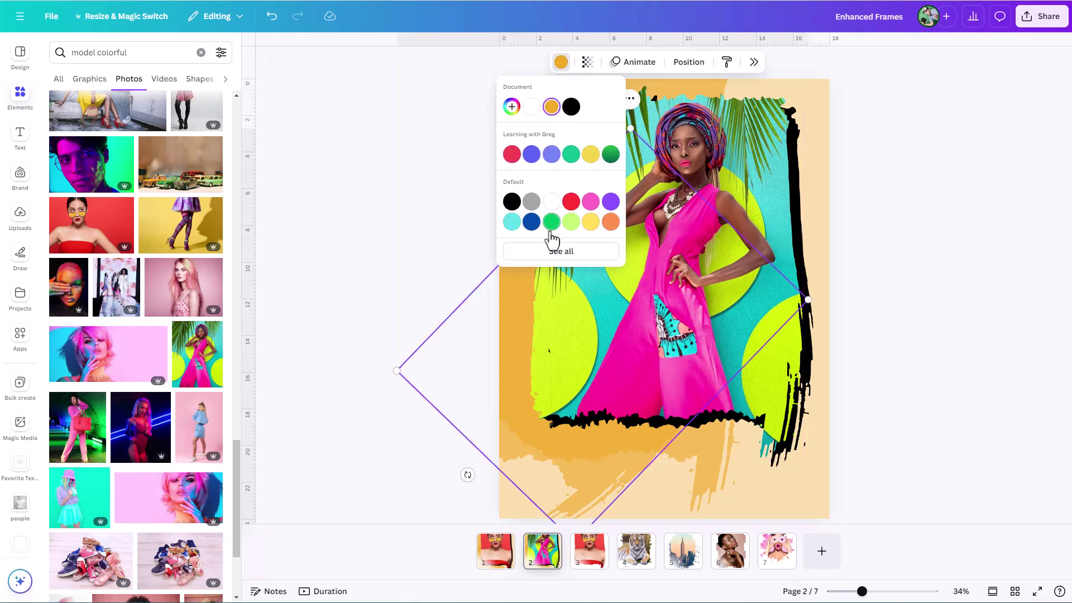
left_click(557, 250)
left_click(937, 304)
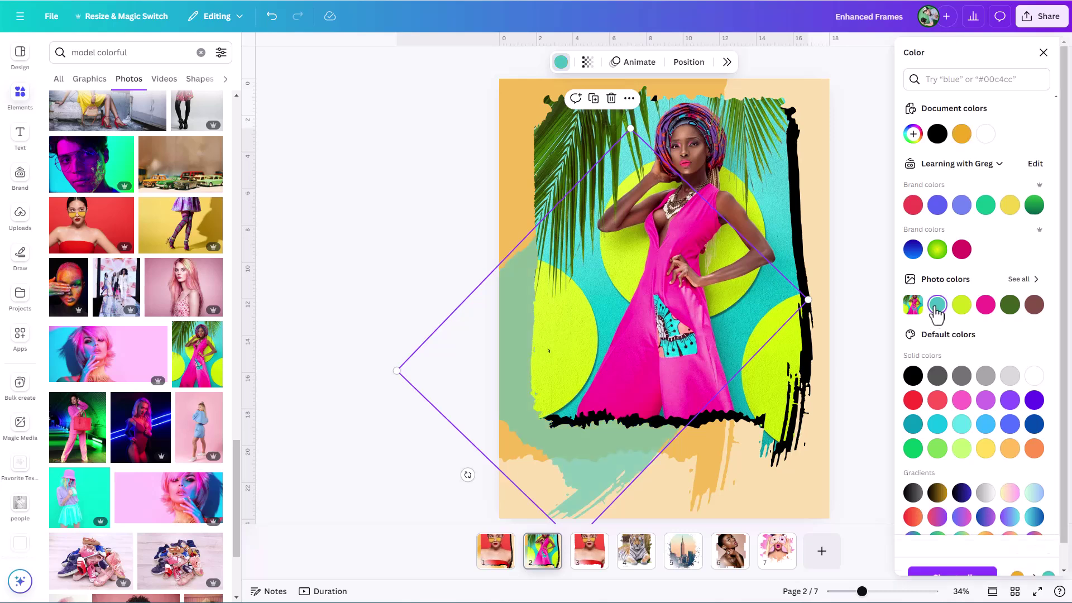
left_click(974, 567)
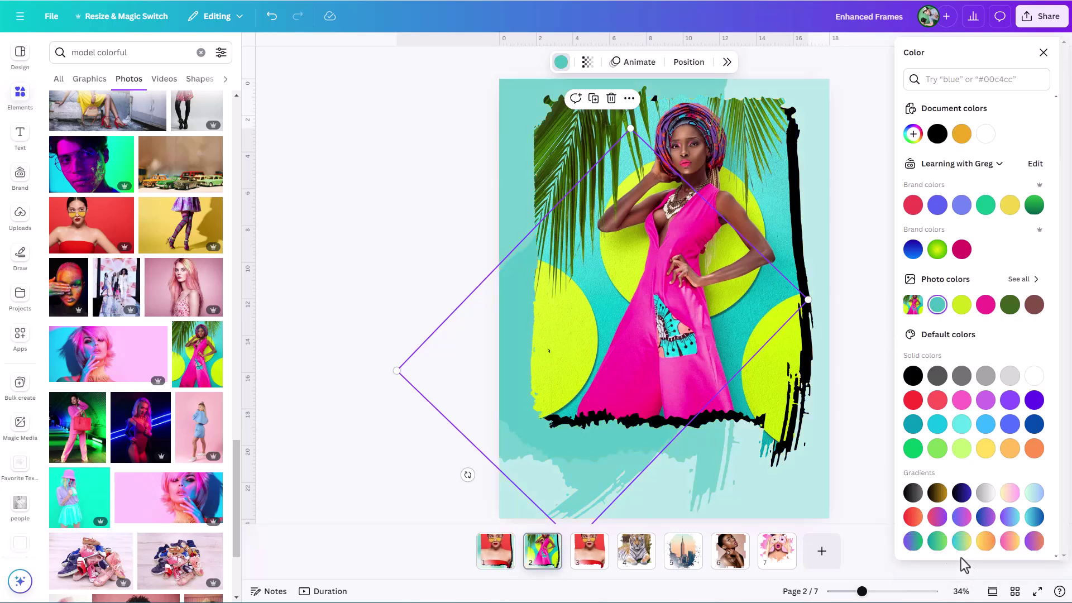
left_click(869, 371)
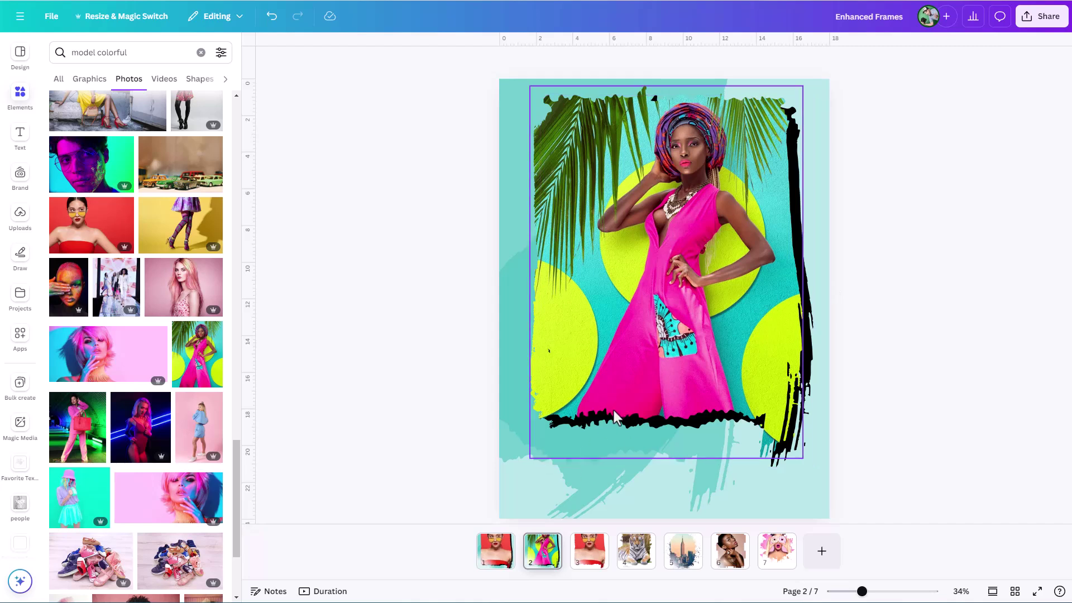
Change the shared frame and background color from teal to the photo's hot pink across all pages.
left_click(511, 420)
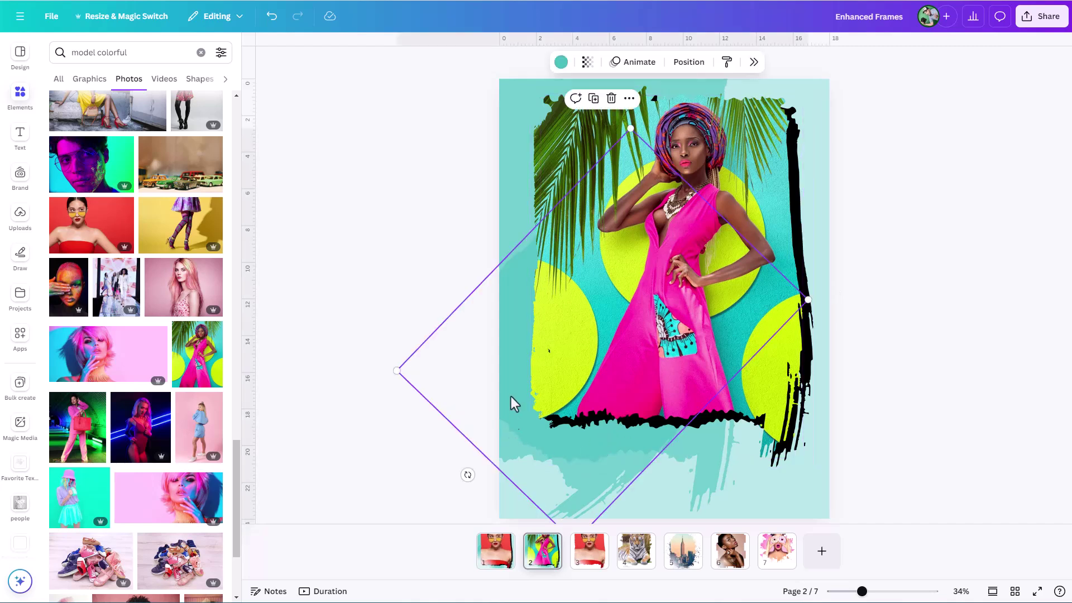
left_click(558, 64)
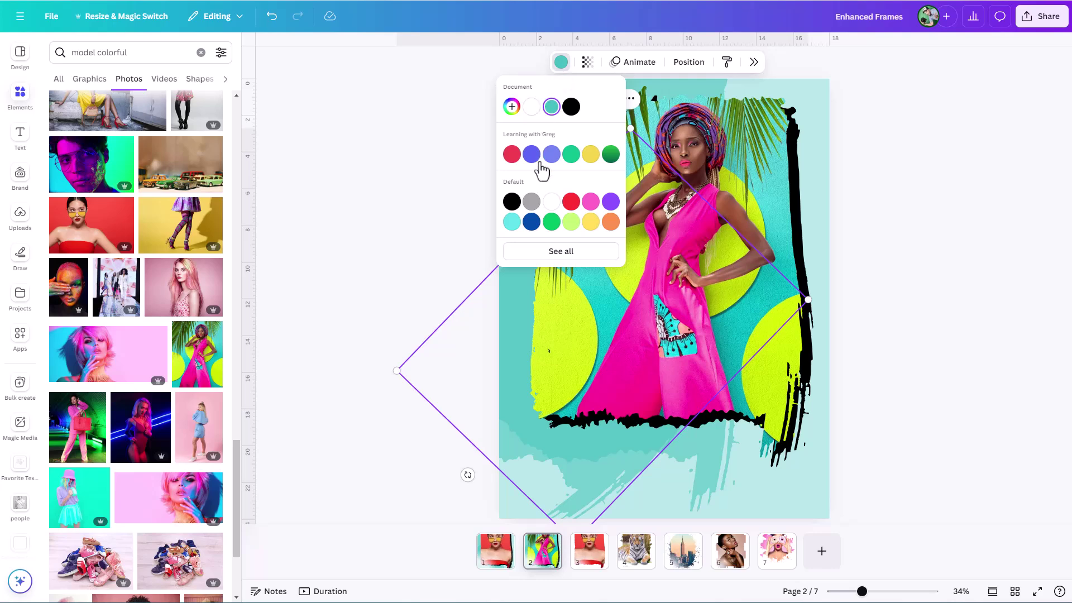
left_click(535, 252)
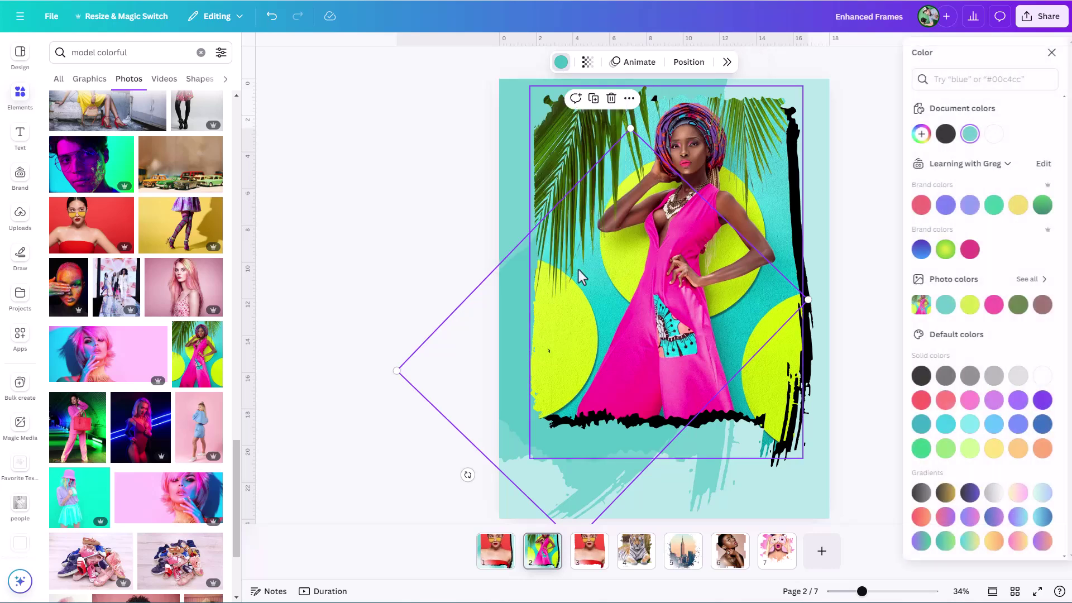
left_click(986, 305)
left_click(955, 555)
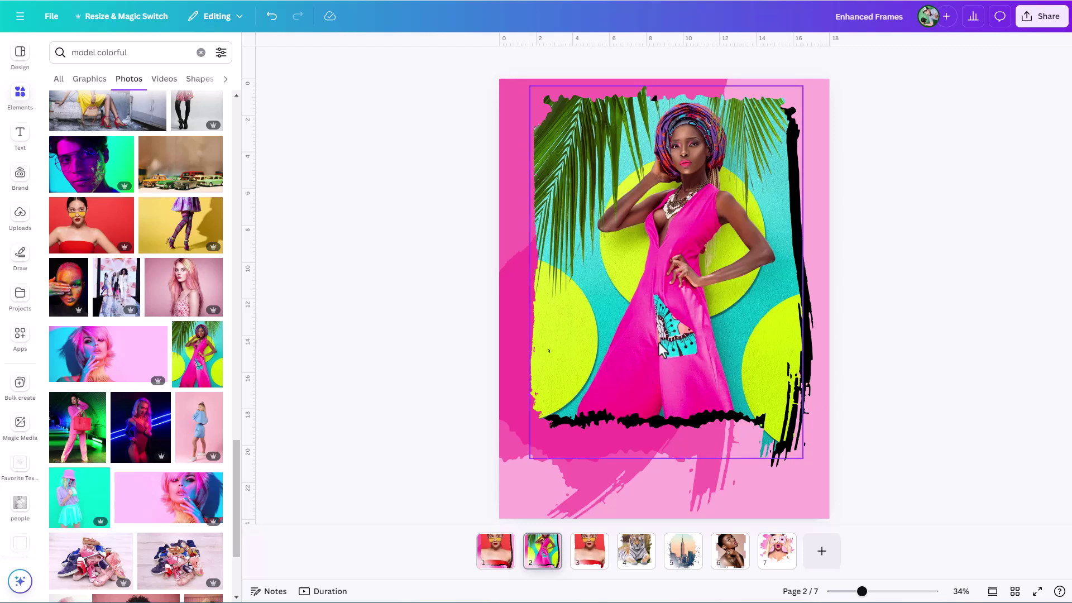
Put the red-background portrait with yellow sunglasses back into page 2's frame, keeping its default crop.
left_click_drag(82, 245, 622, 248)
double_click(622, 249)
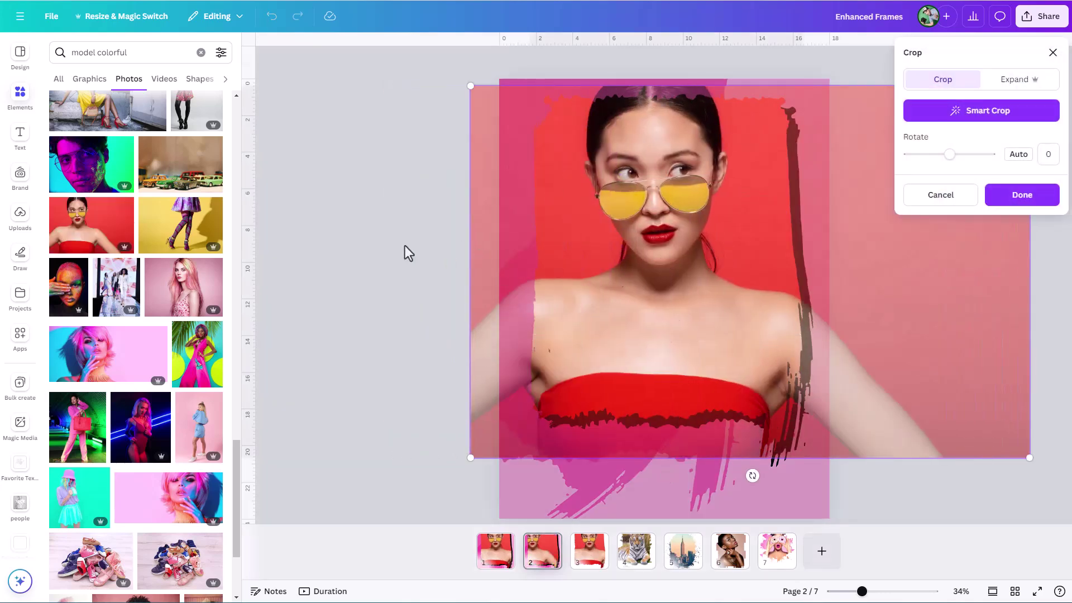
left_click(404, 251)
Fill page 2's frame with the photo of the woman in a red dress and sunglasses on a yellow background.
scroll(194, 403, "down", 10)
scroll(194, 404, "down", 3)
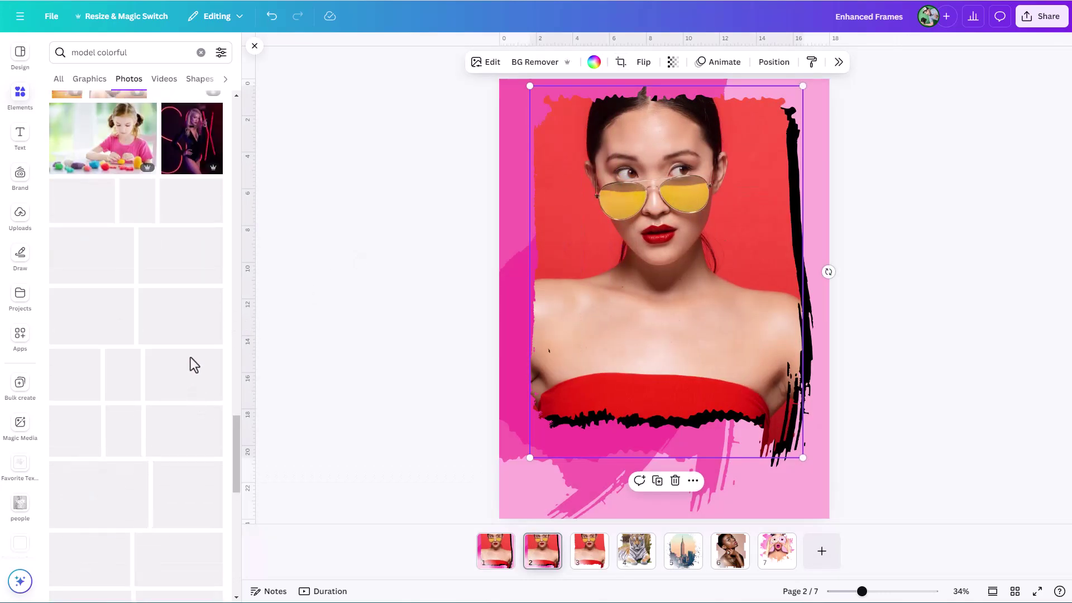
scroll(167, 369, "down", 3)
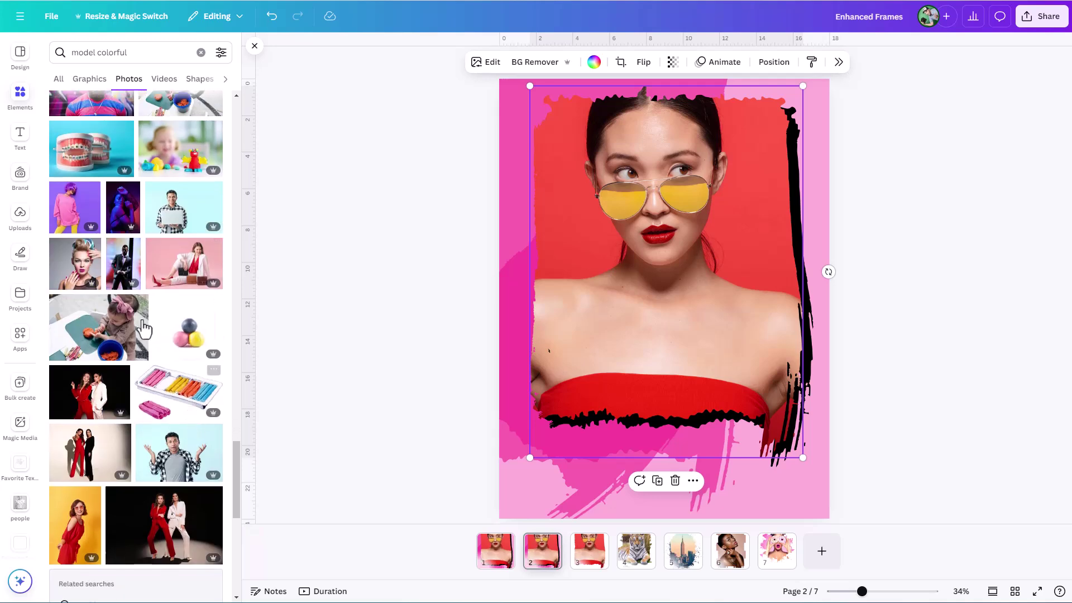
scroll(144, 312, "down", 3)
left_click_drag(89, 378, 602, 263)
Recolor the background frame shape with the new photo's orange and replace the hot pink across all pages.
left_click(517, 406)
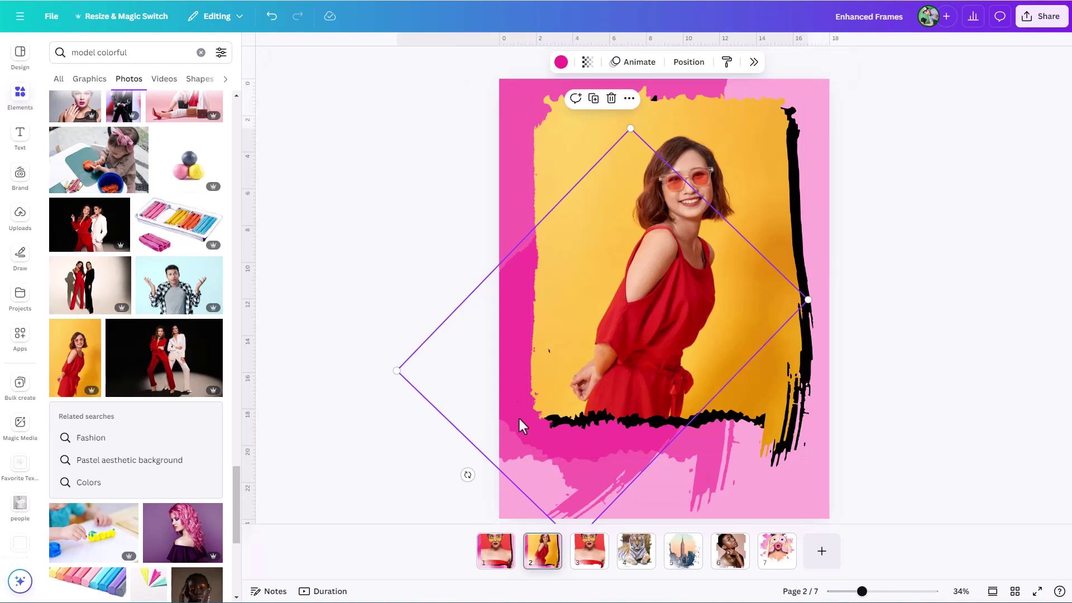
left_click(561, 62)
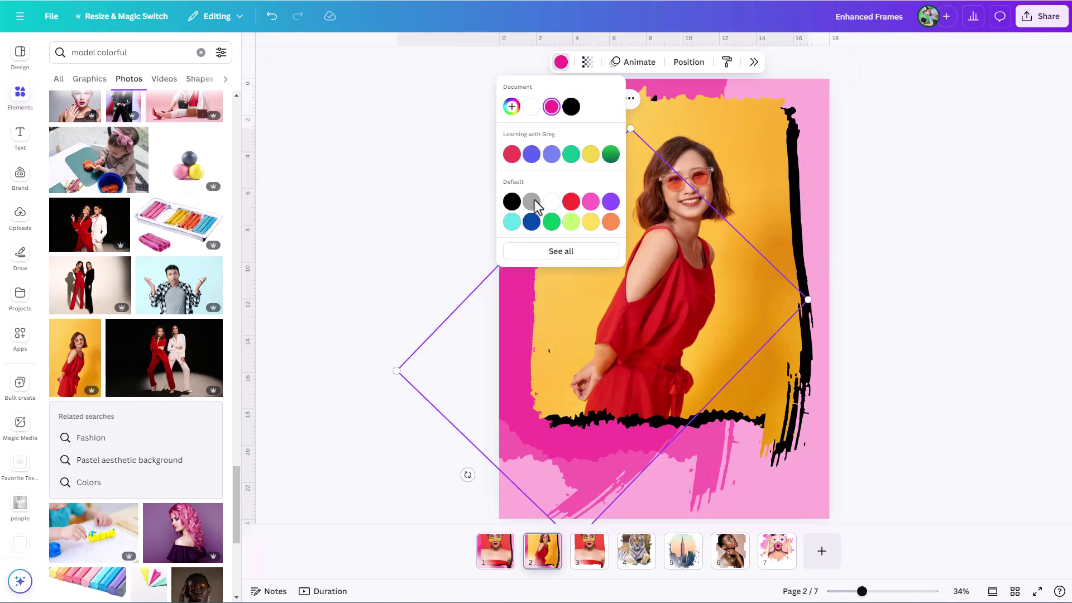
left_click(561, 252)
left_click(960, 306)
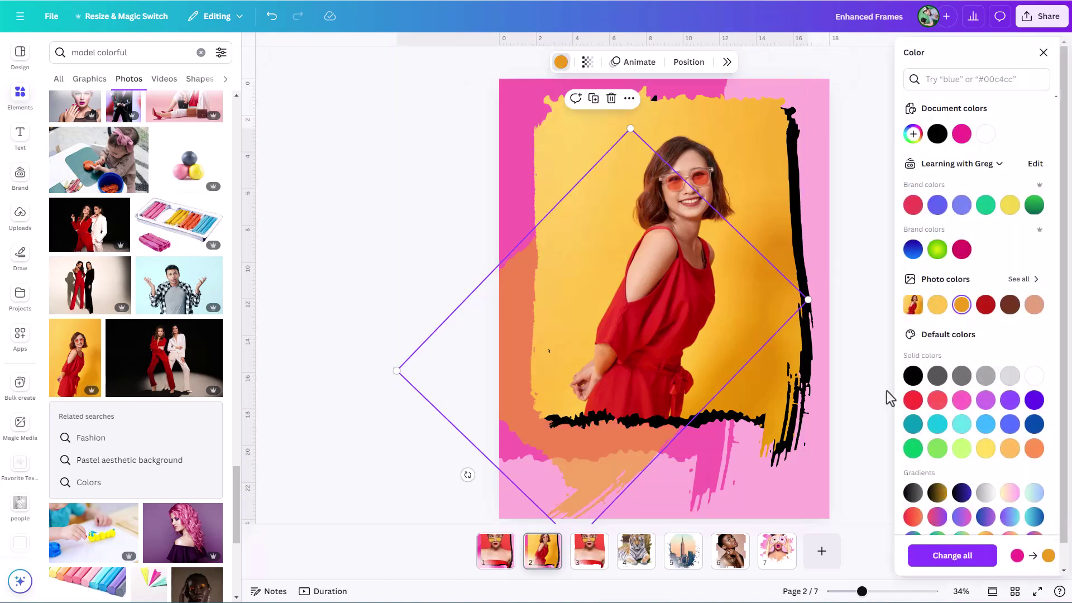
left_click(951, 556)
left_click(867, 461)
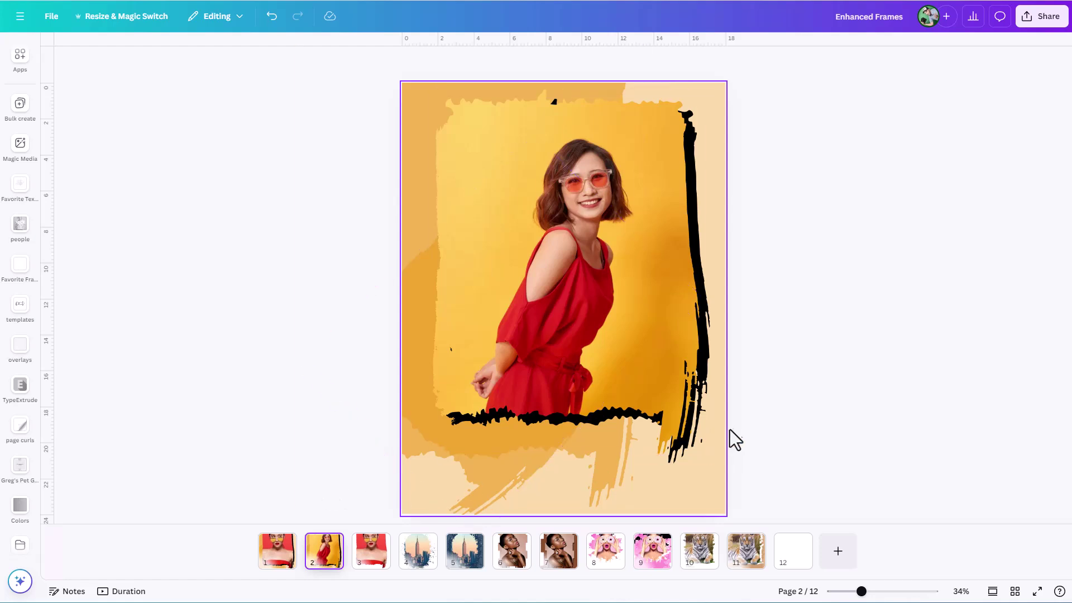
Compare the plain skyline splatter frame on page 4 with its enhanced version on page 5.
left_click(423, 565)
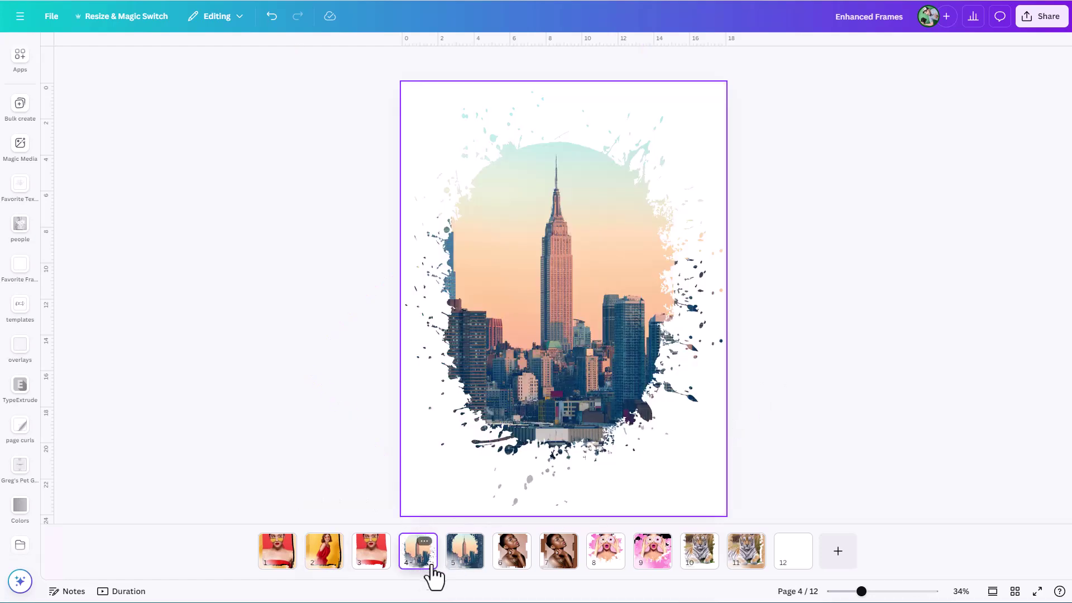
left_click(464, 563)
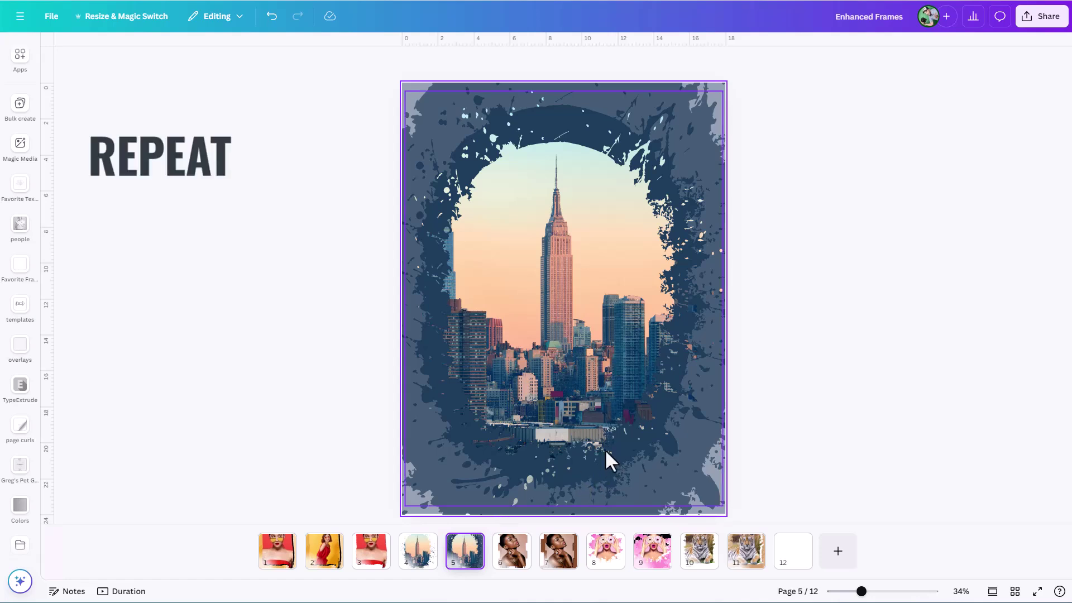
Compare the plain portrait, donut and tiger frames on pages 6, 8 and 10 with their enhanced versions on pages 7, 9 and 11.
left_click(512, 553)
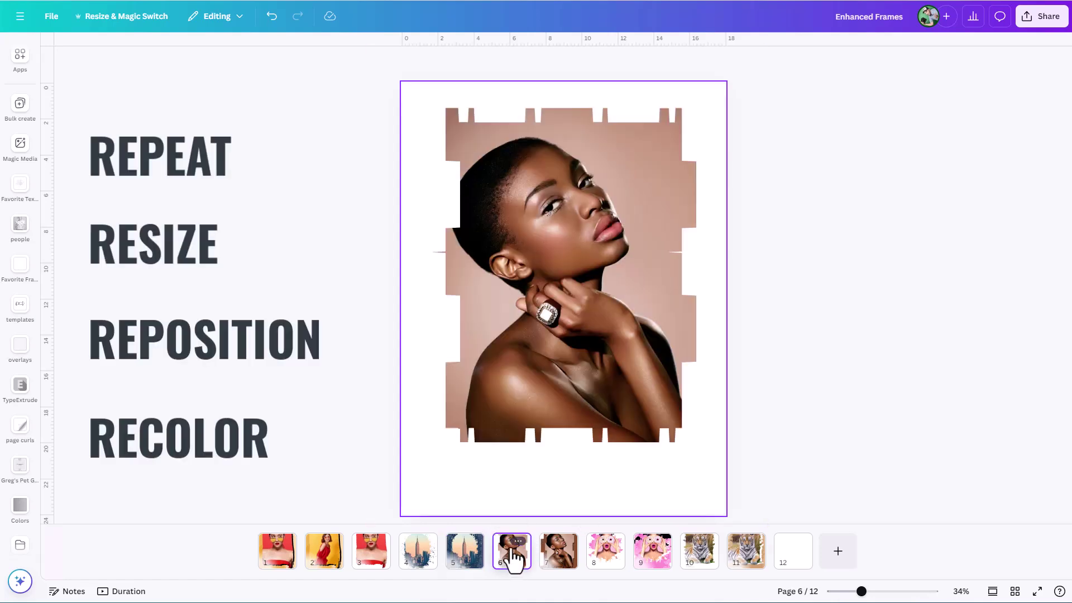
left_click(556, 561)
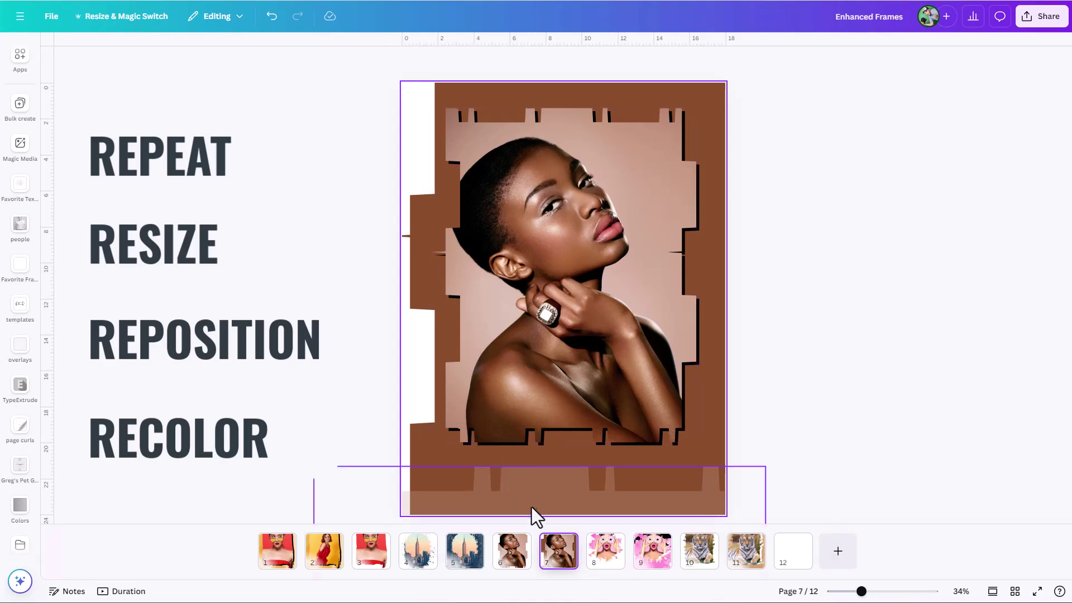
left_click(598, 562)
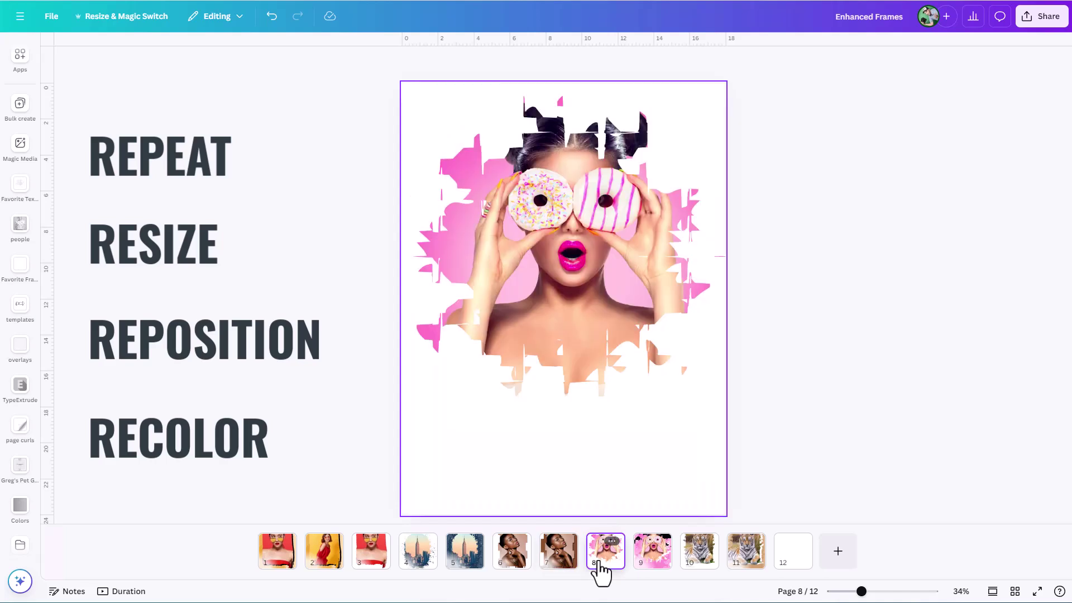
left_click(656, 568)
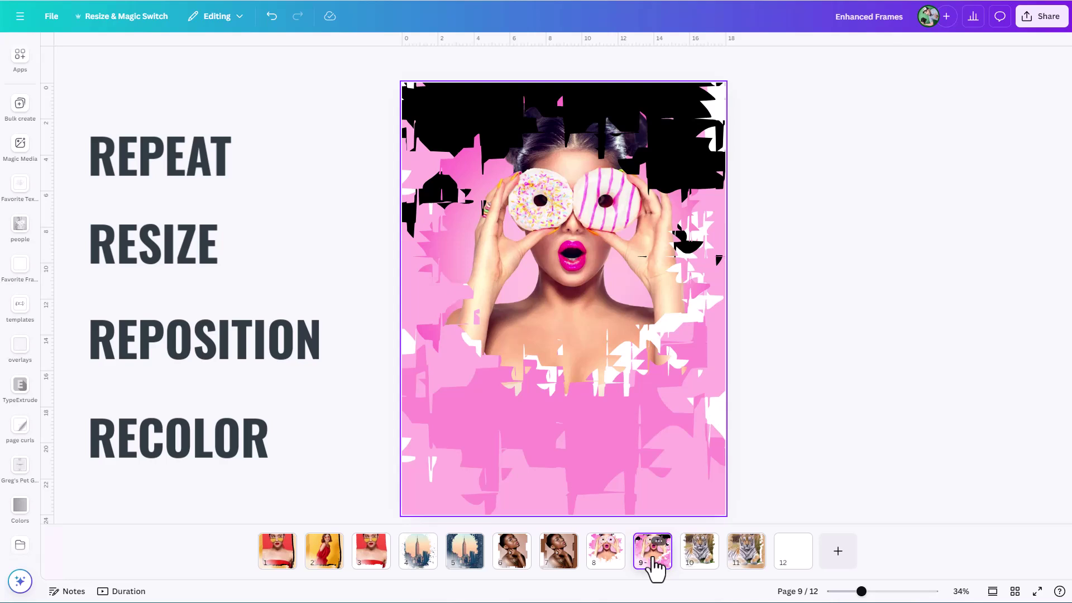
left_click(698, 557)
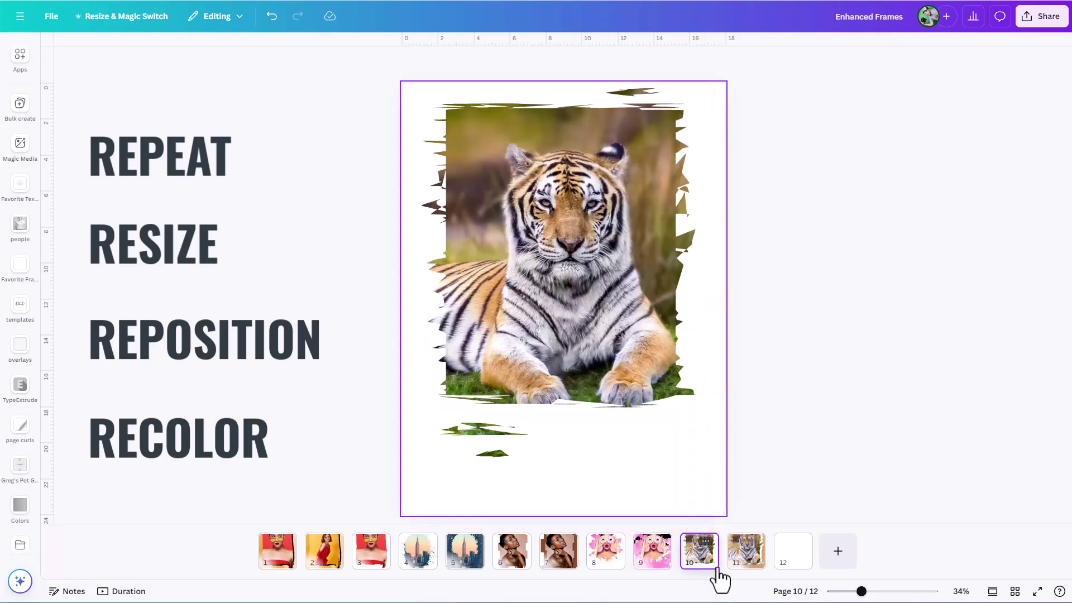
left_click(741, 569)
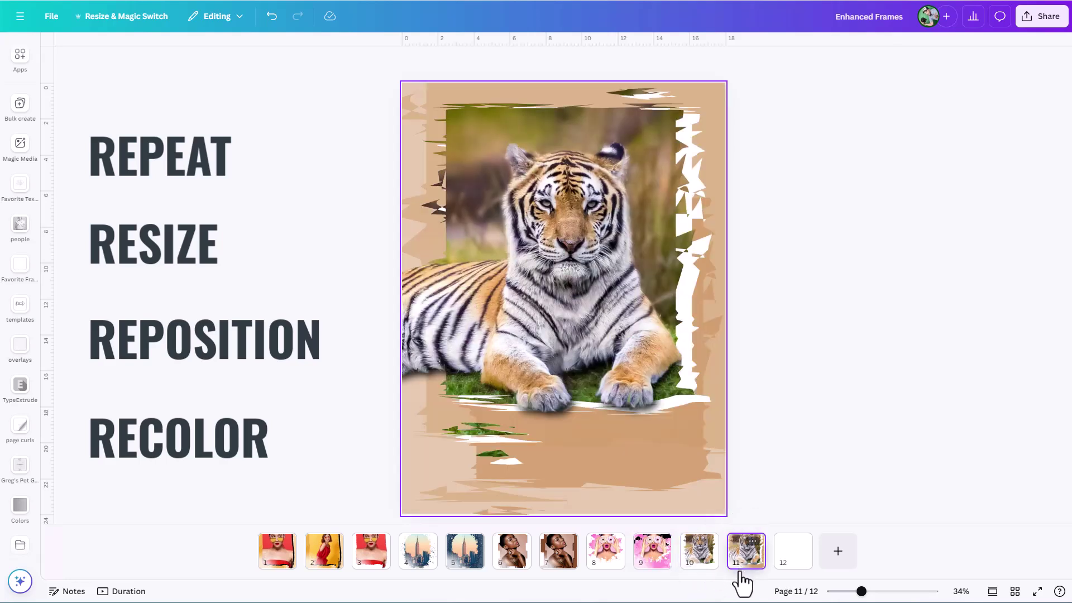